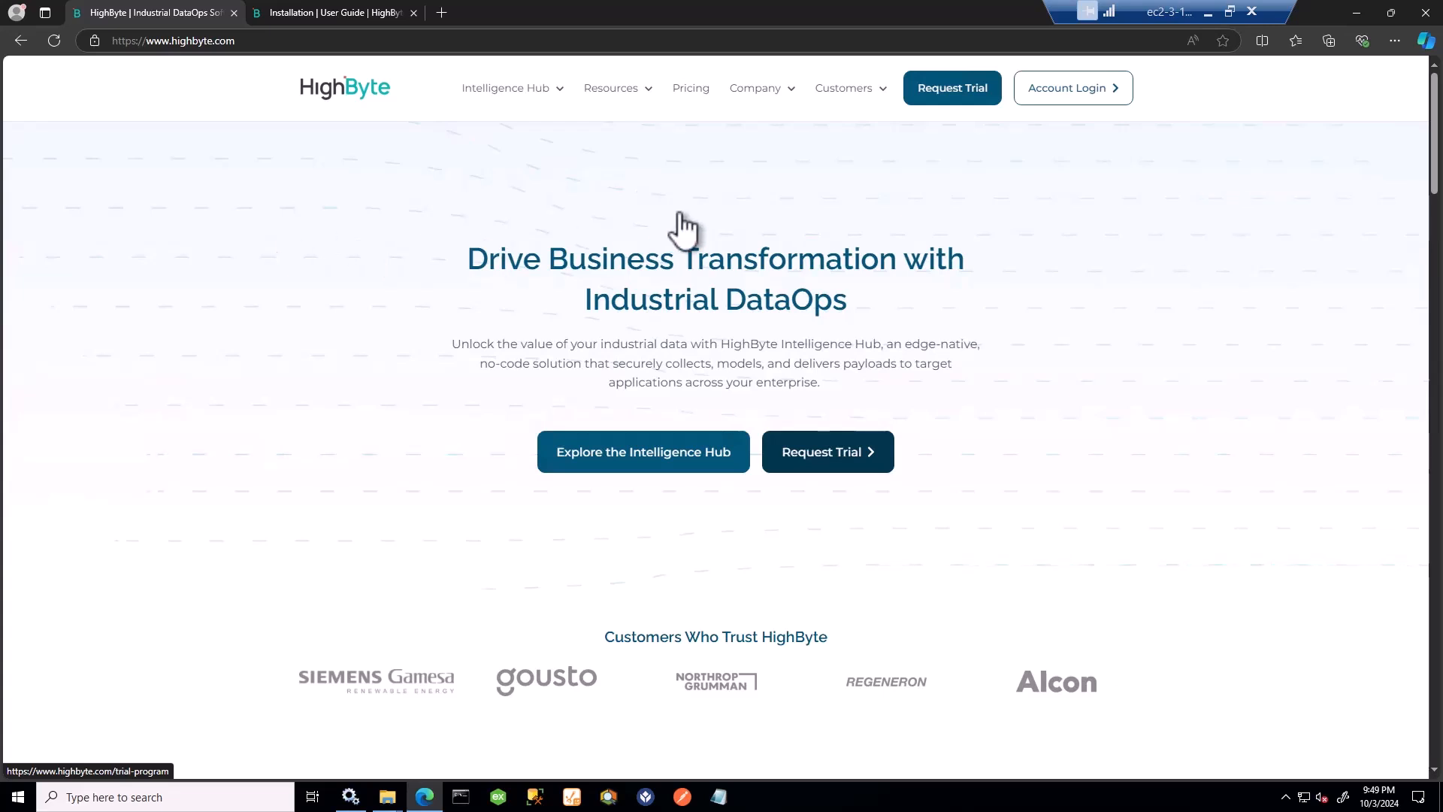
# Step: Log in to the HighByte account portal with the account e-mail and password
pyautogui.click(1067, 95)
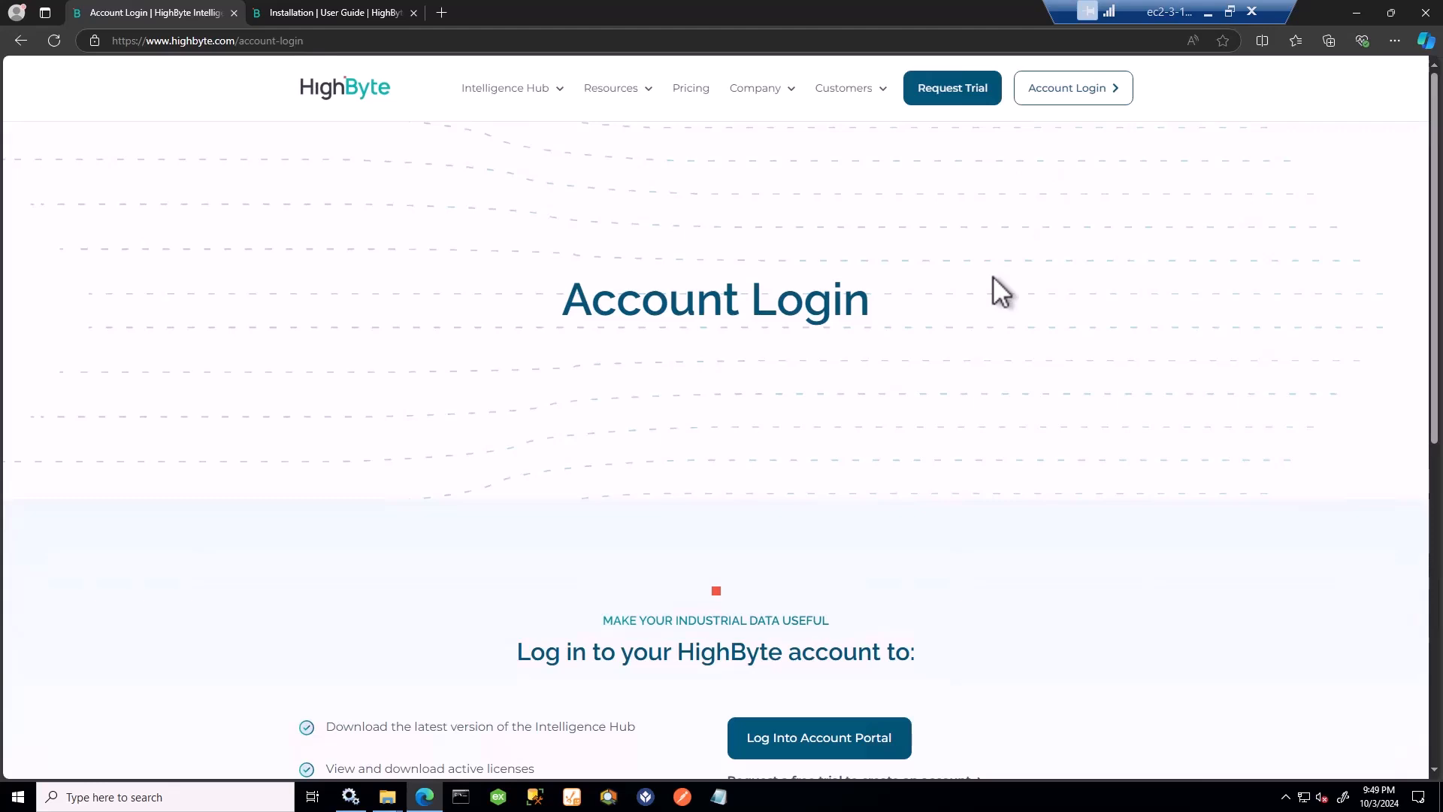
pyautogui.click(885, 745)
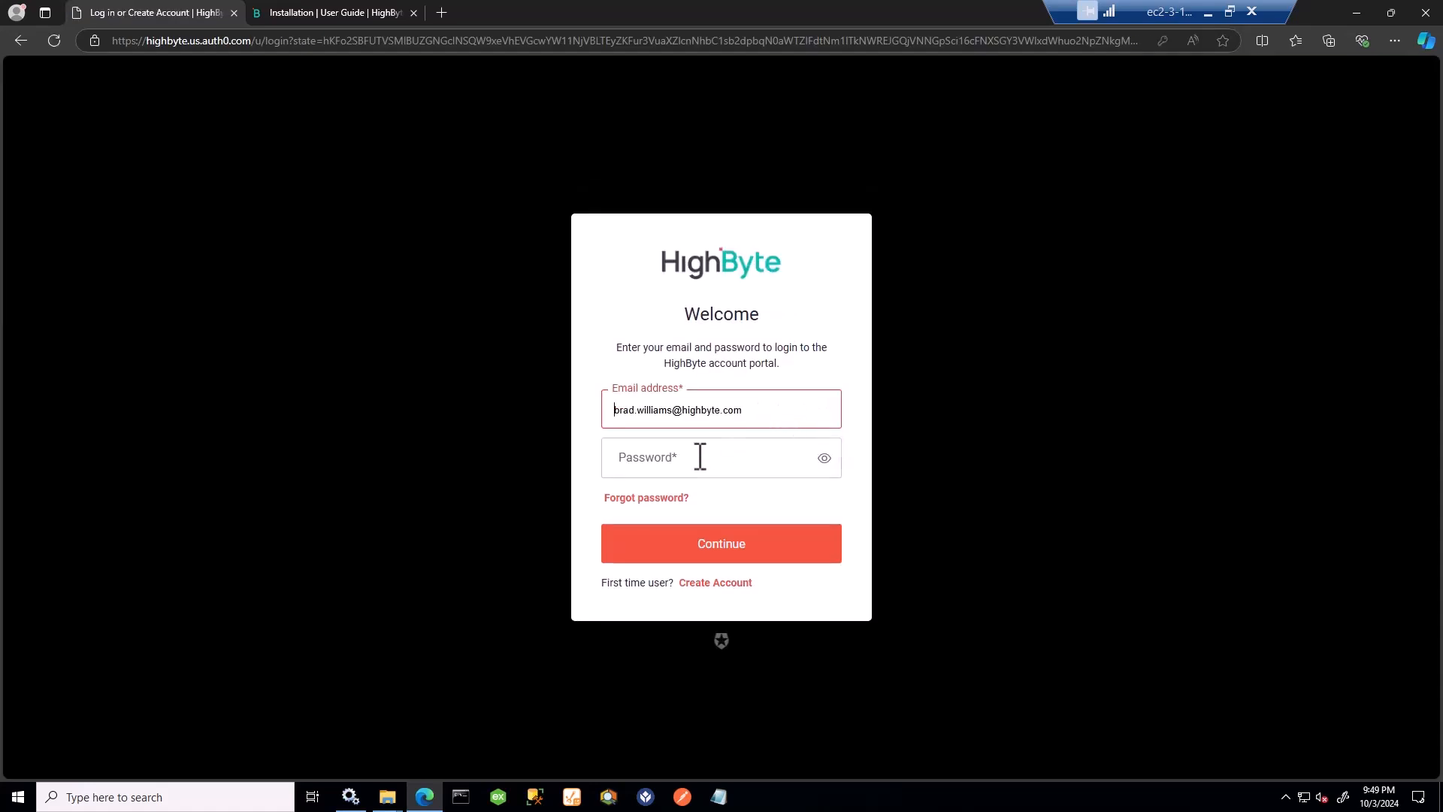
pyautogui.click(699, 456)
pyautogui.click(606, 492)
pyautogui.click(648, 553)
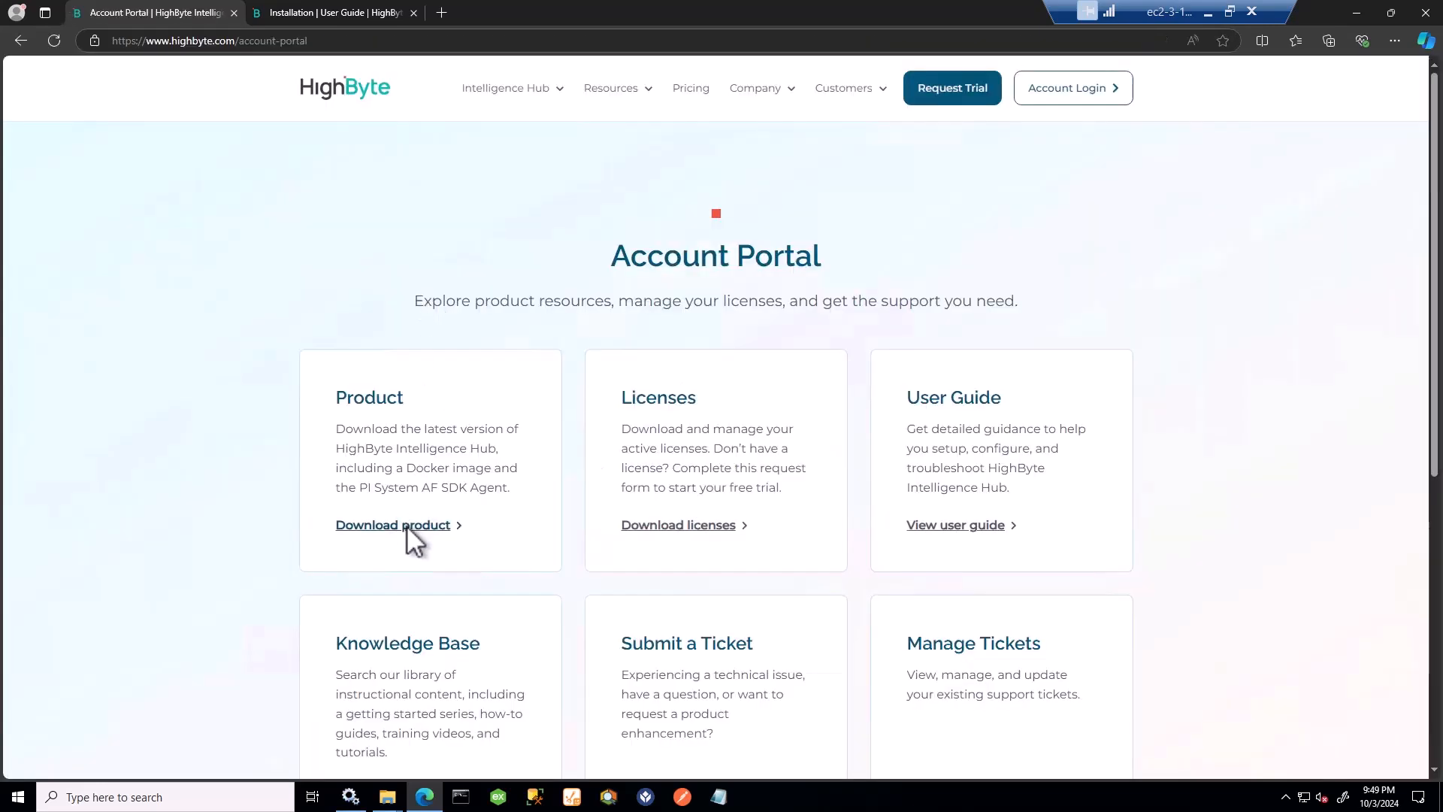
# Step: Open the product download and license pages in separate tabs, review their contents, and close both tabs
pyautogui.rightClick(410, 525)
pyautogui.click(486, 273)
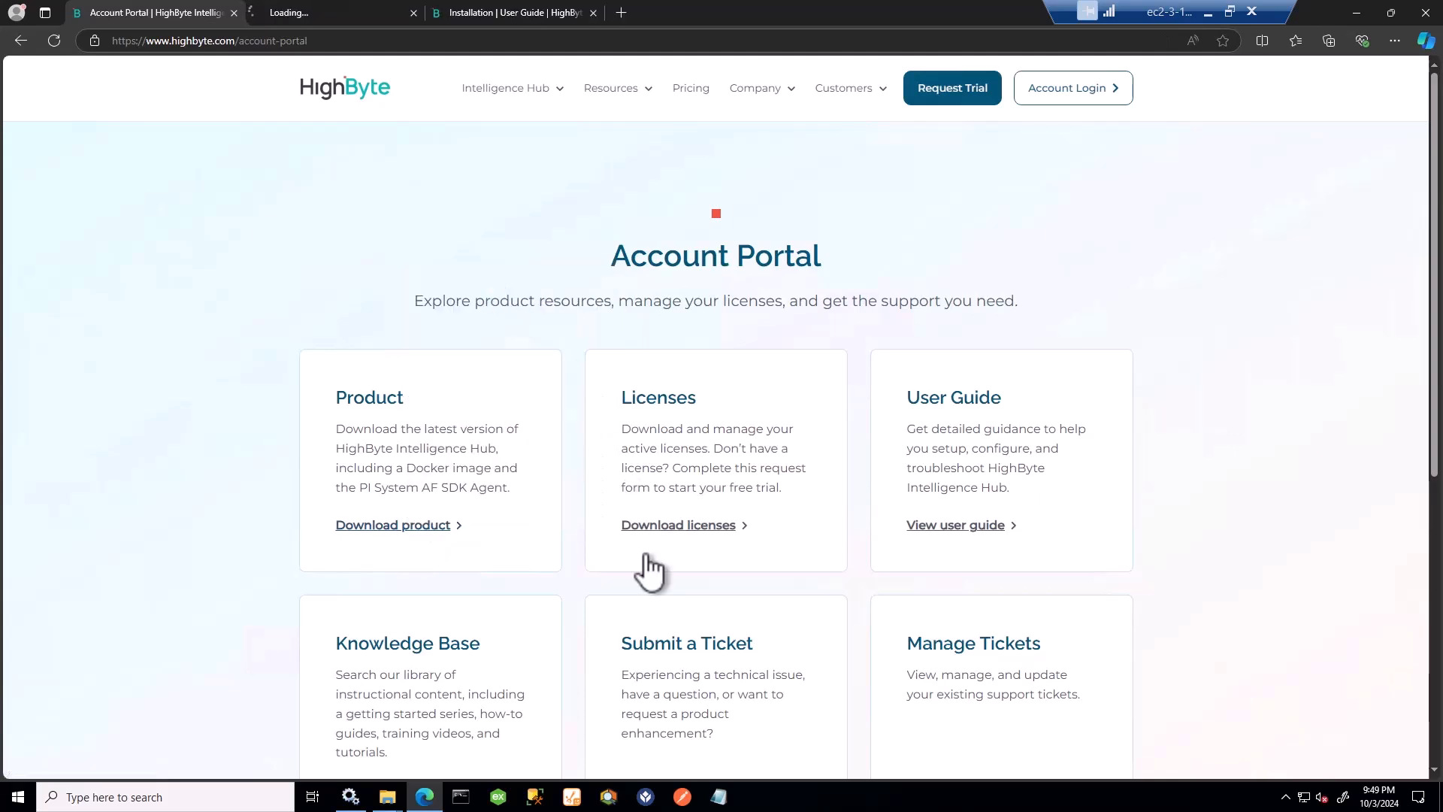
pyautogui.rightClick(663, 525)
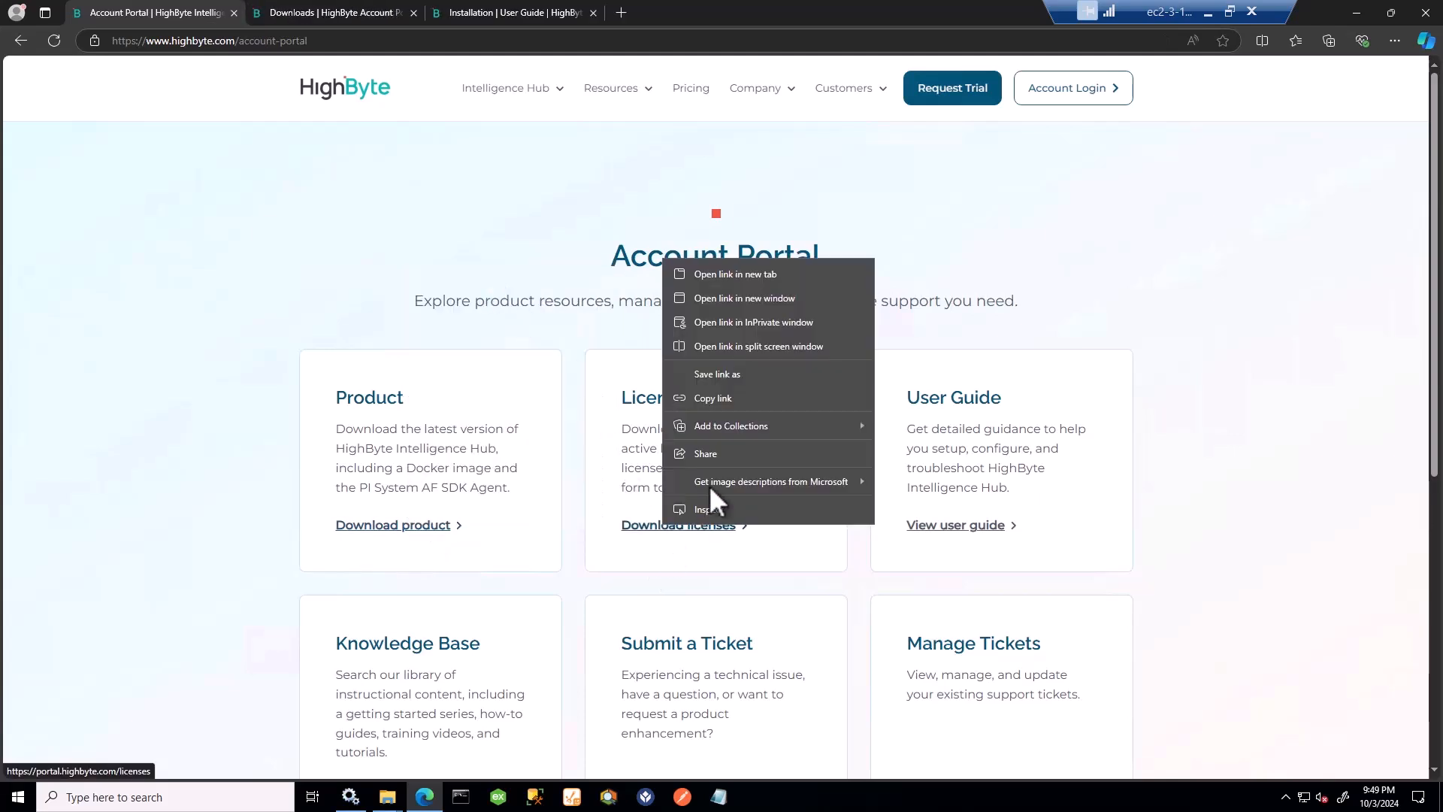
pyautogui.click(743, 273)
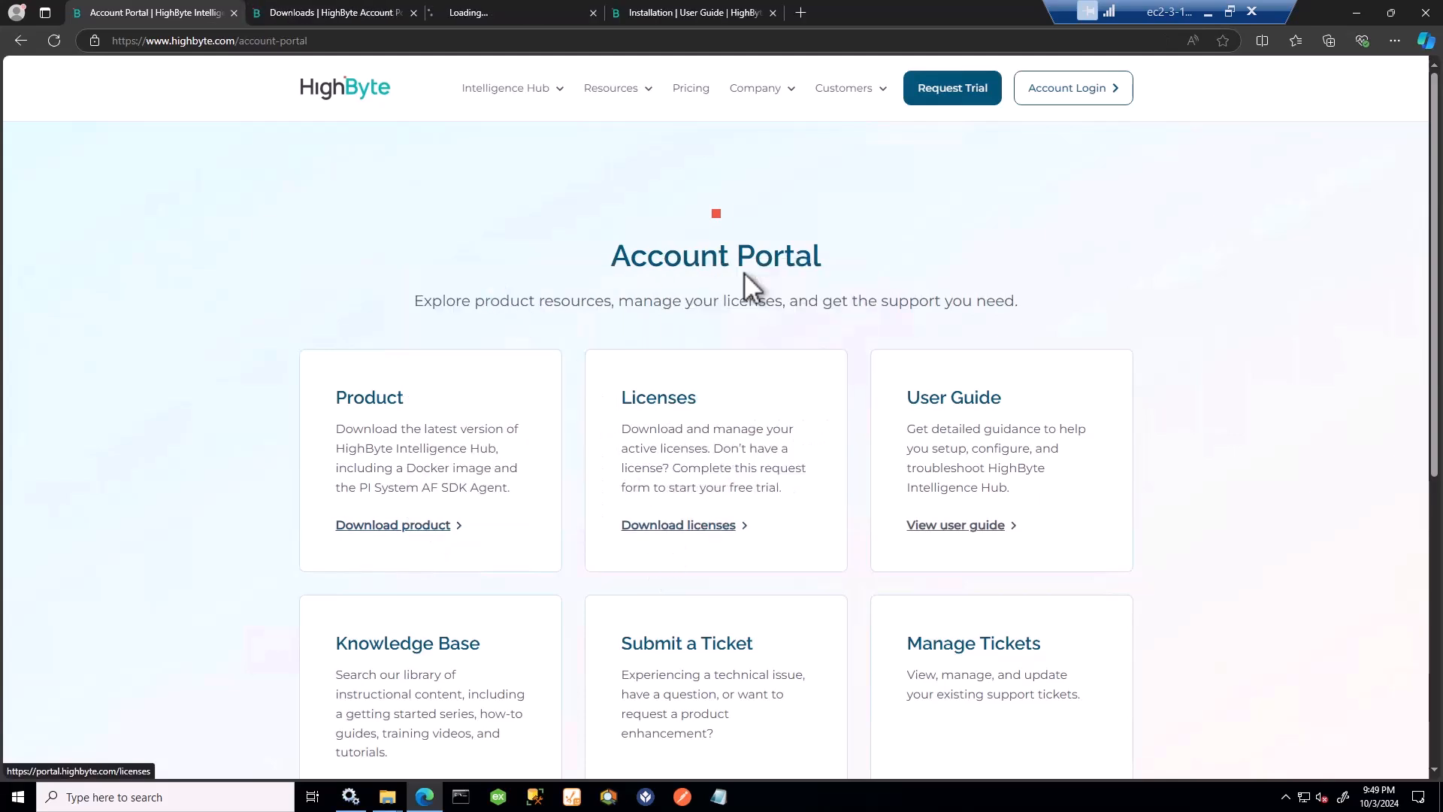
pyautogui.click(508, 9)
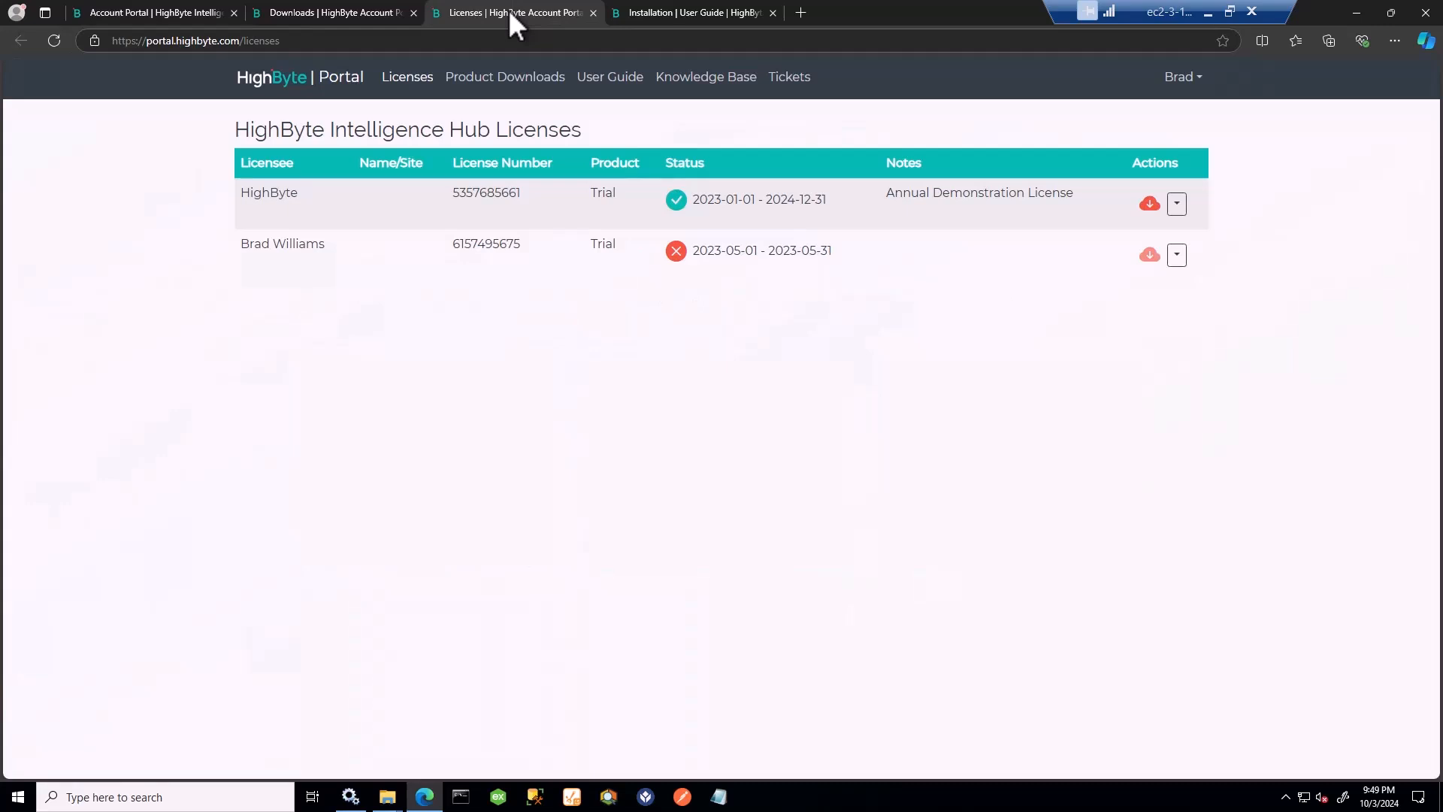
pyautogui.click(593, 13)
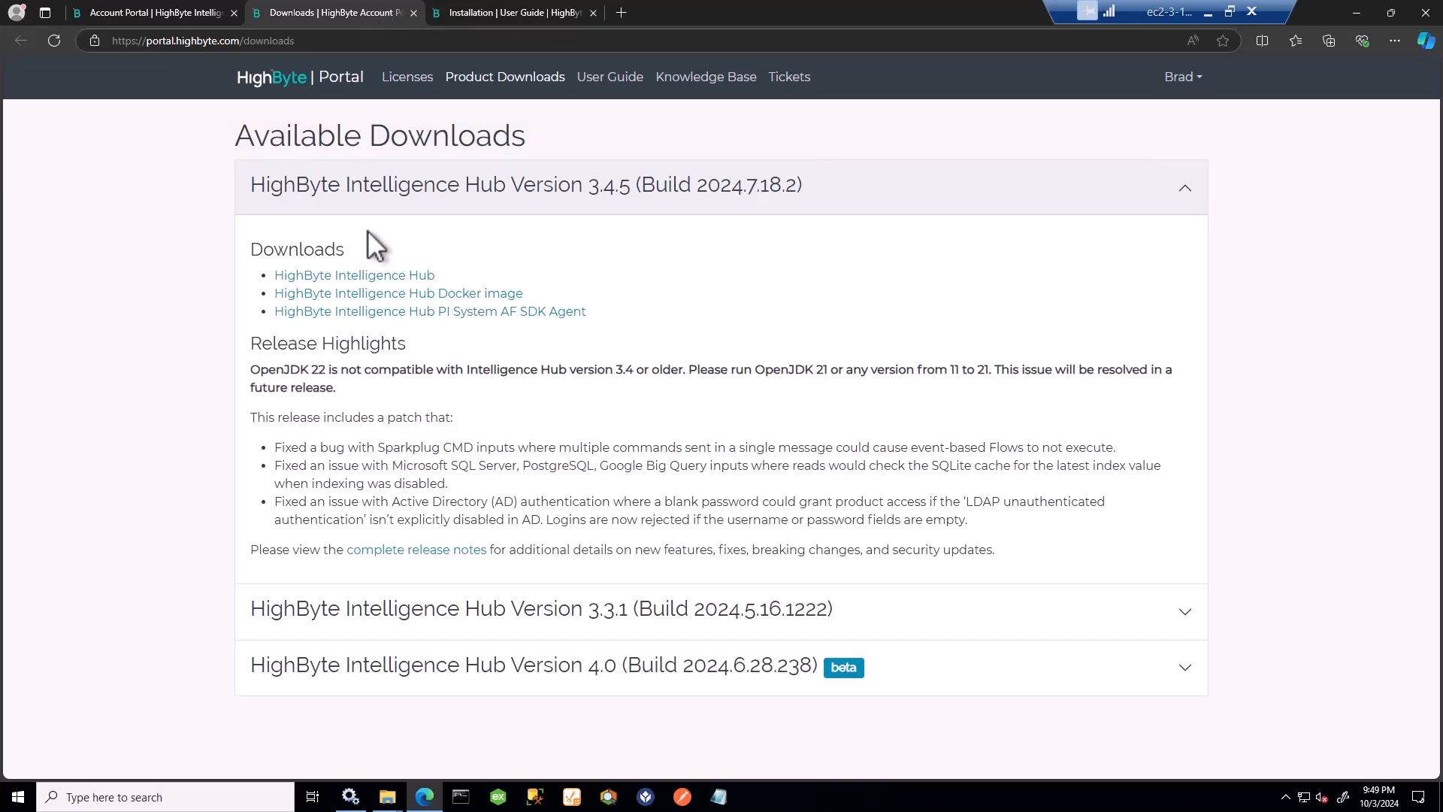
pyautogui.click(413, 13)
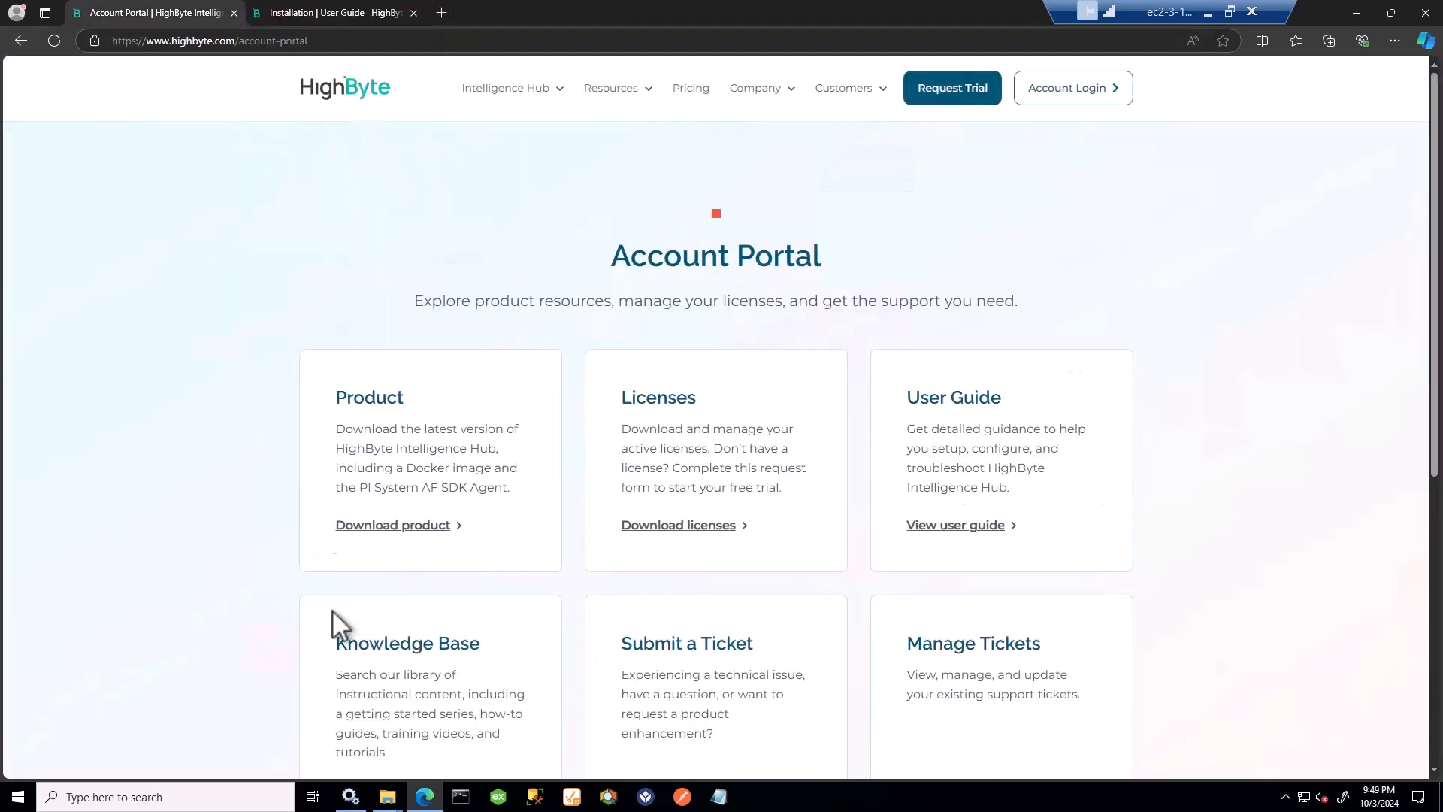
# Step: Check the downloaded files in File Explorer's Downloads folder and return to the browser
pyautogui.moveTo(385, 795)
pyautogui.click(319, 718)
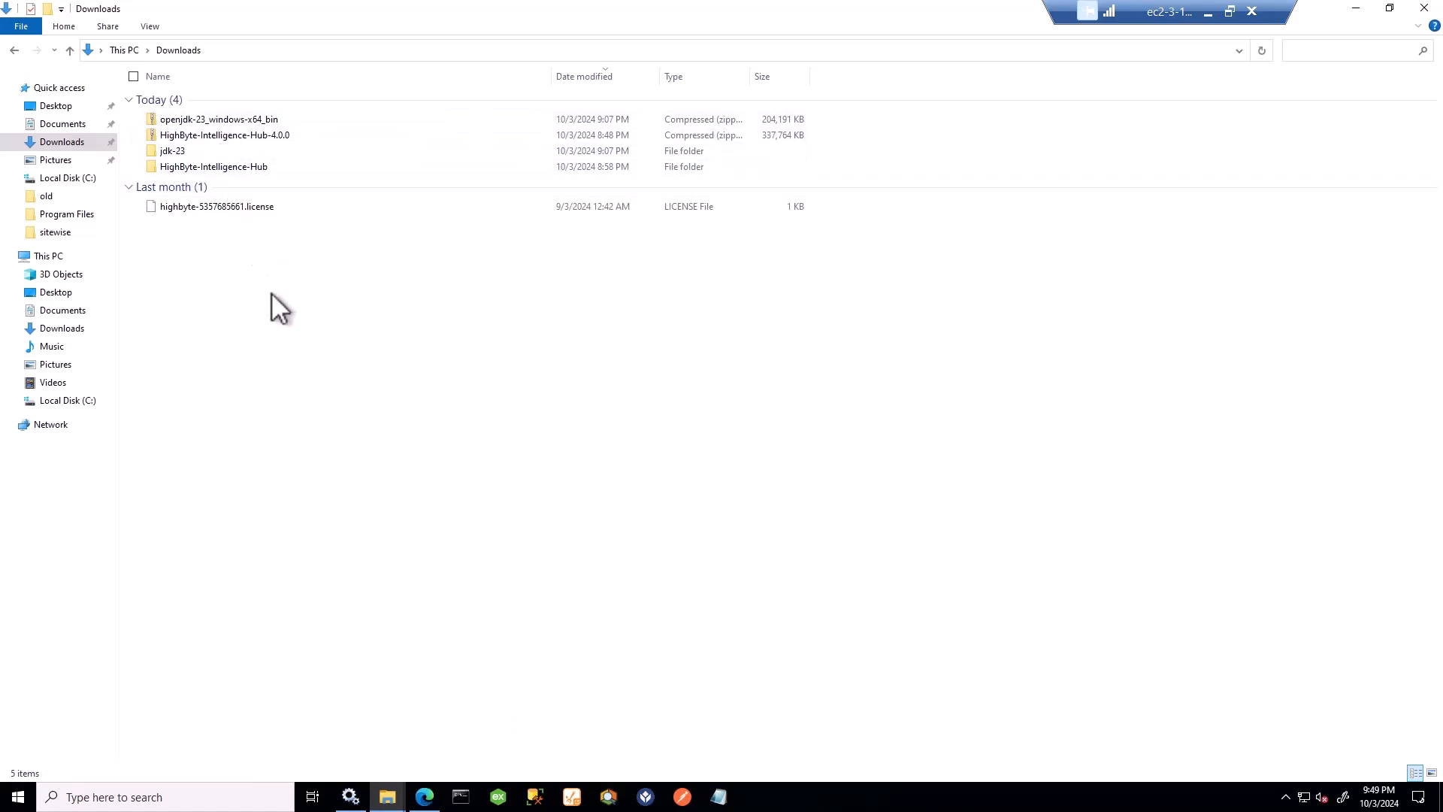
pyautogui.click(423, 795)
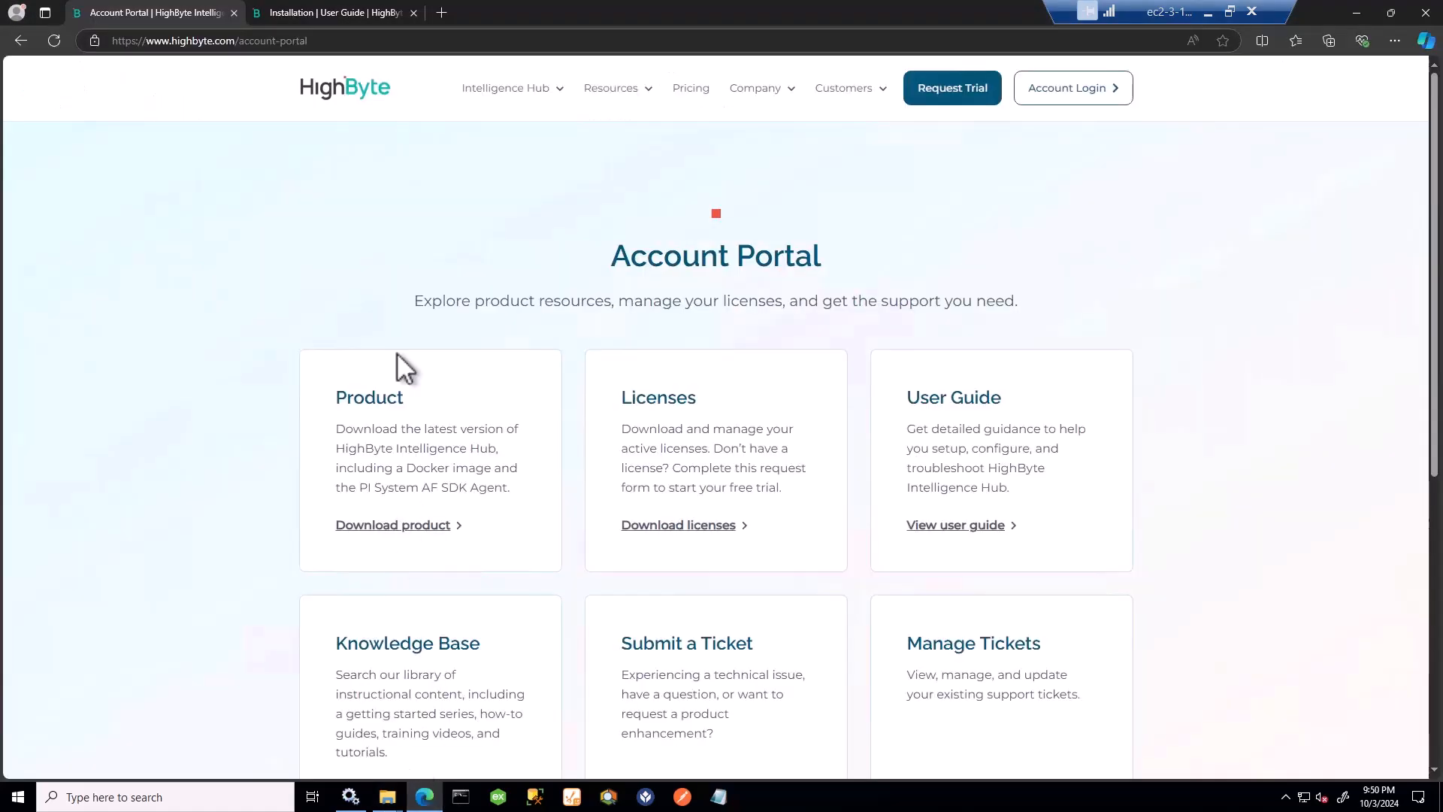
# Step: Close the Account Portal page and follow the OpenJDK link in the user guide's Installing Java page to the JDK 23 release
pyautogui.click(233, 12)
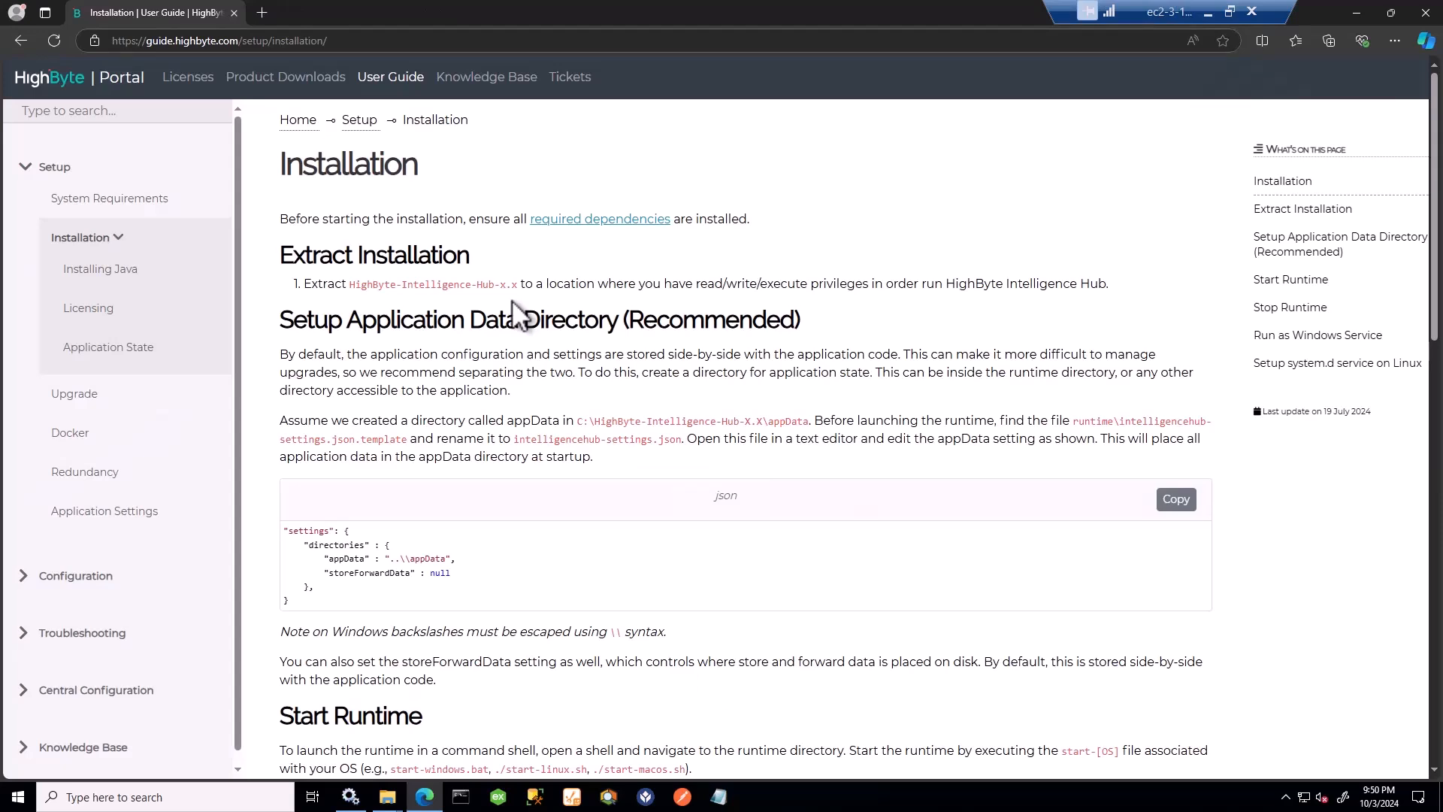
pyautogui.click(105, 277)
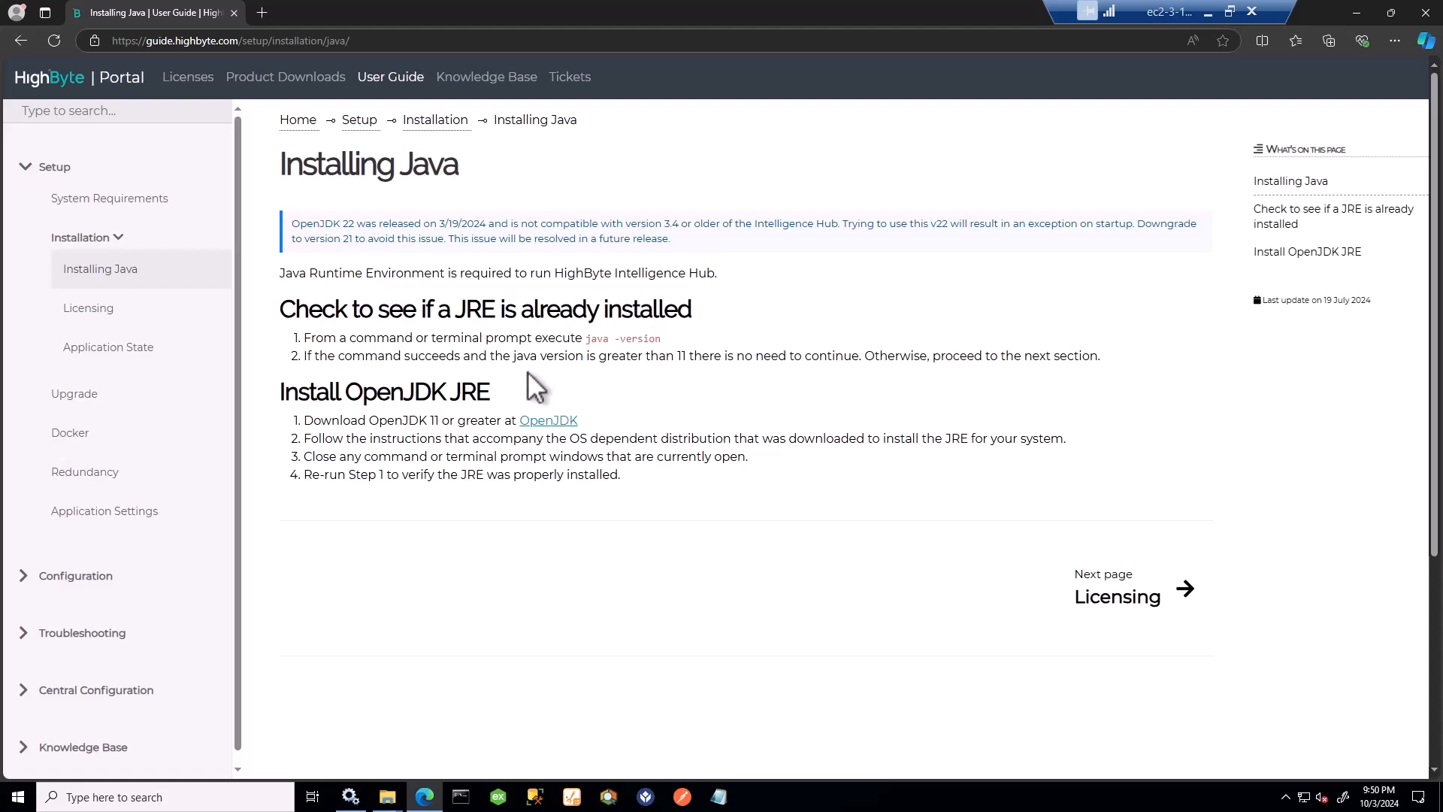
pyautogui.click(546, 421)
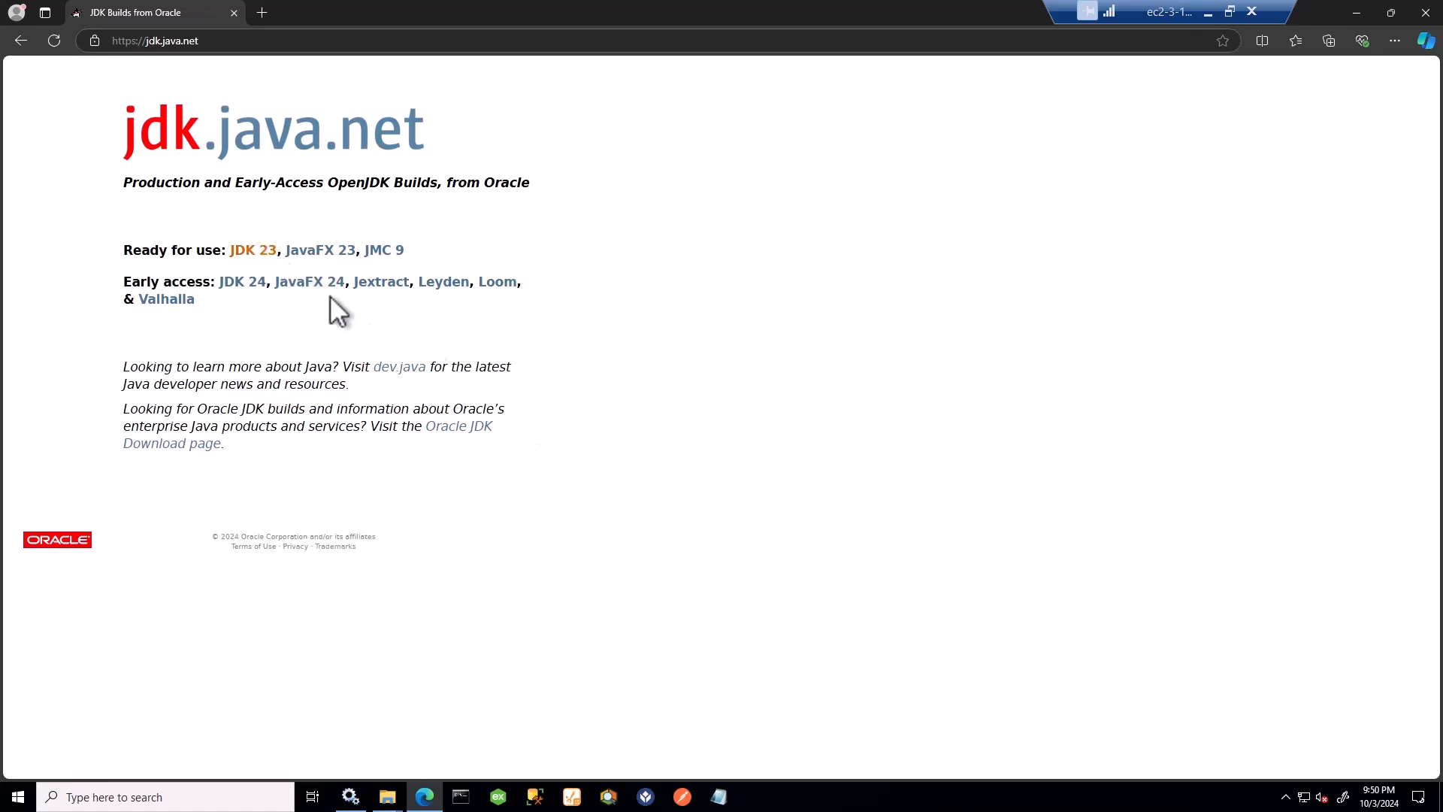
pyautogui.click(256, 250)
# Step: Check for an installed Java runtime by running java -version in Command Prompt, and close the window
pyautogui.click(461, 797)
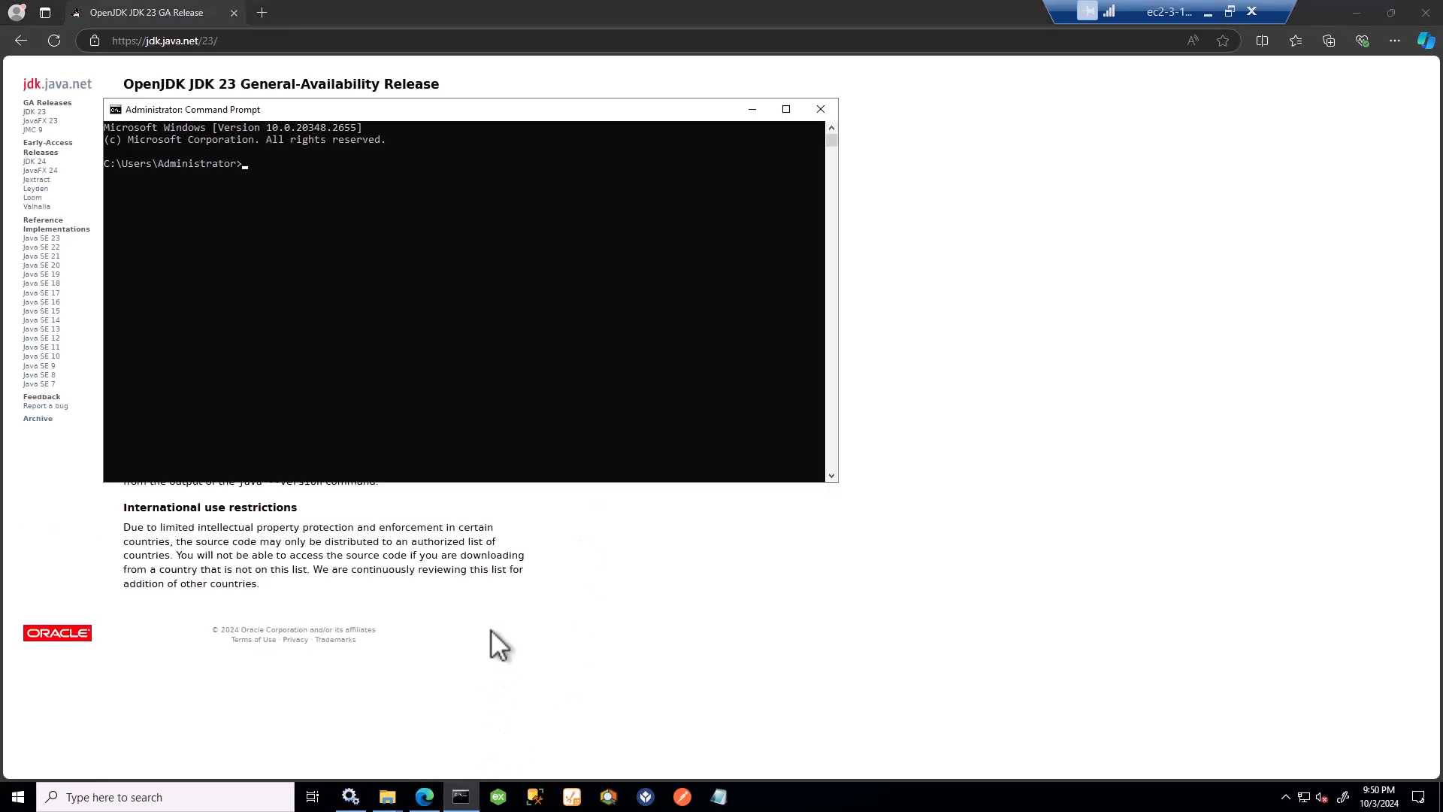
pyautogui.write('java -version')
pyautogui.press('Return')
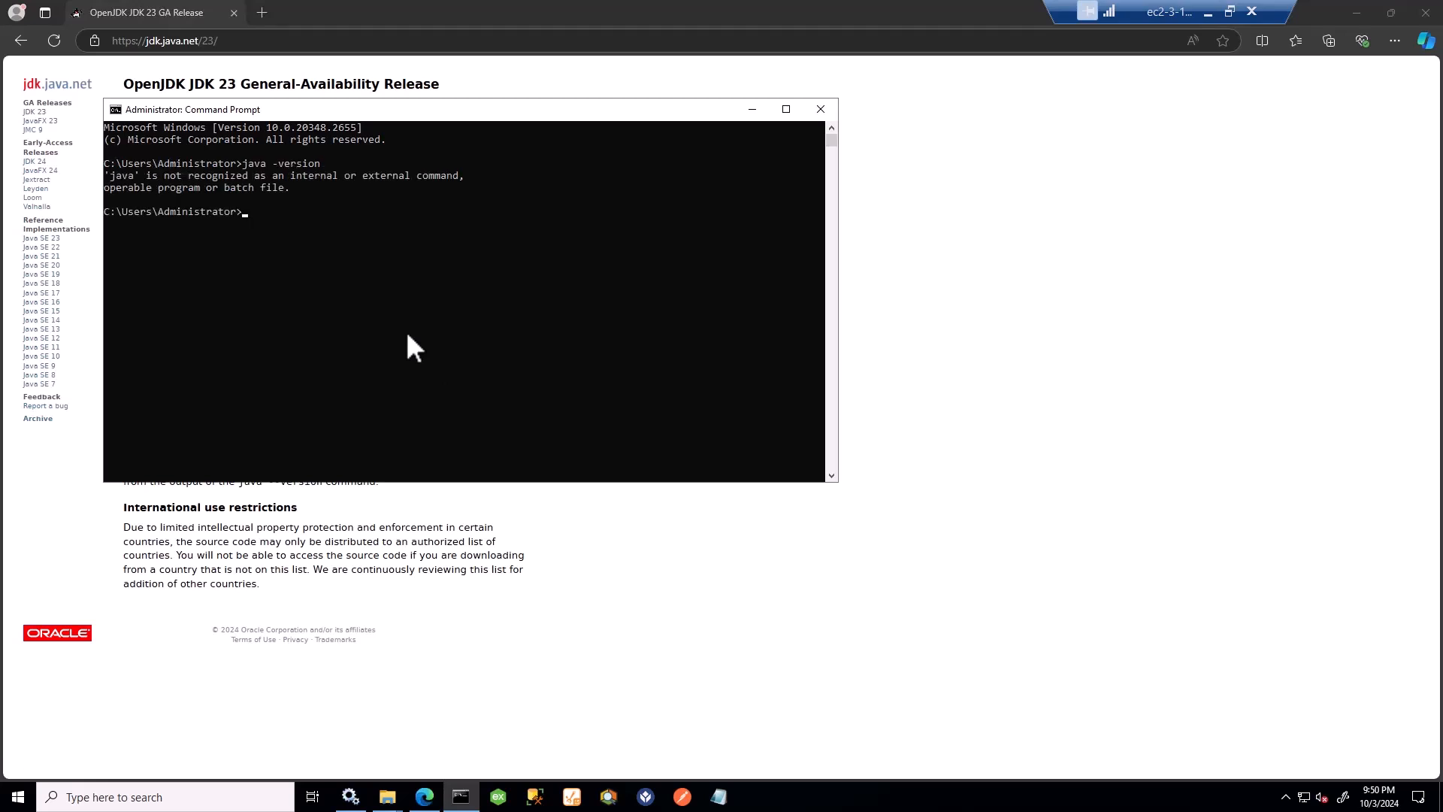
pyautogui.click(820, 109)
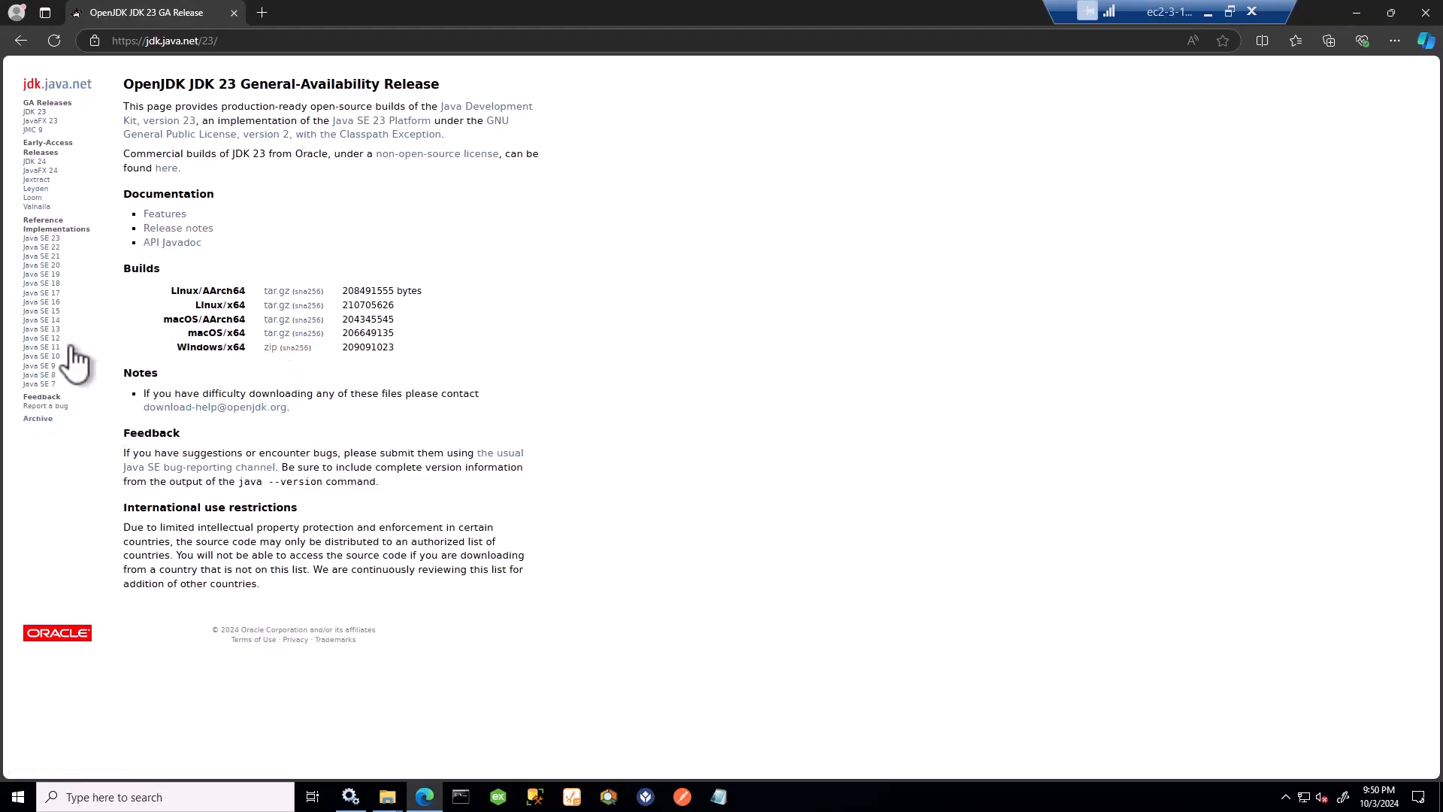
# Step: Switch to File Explorer's Downloads folder and copy the extracted jdk-23 folder
pyautogui.moveTo(387, 797)
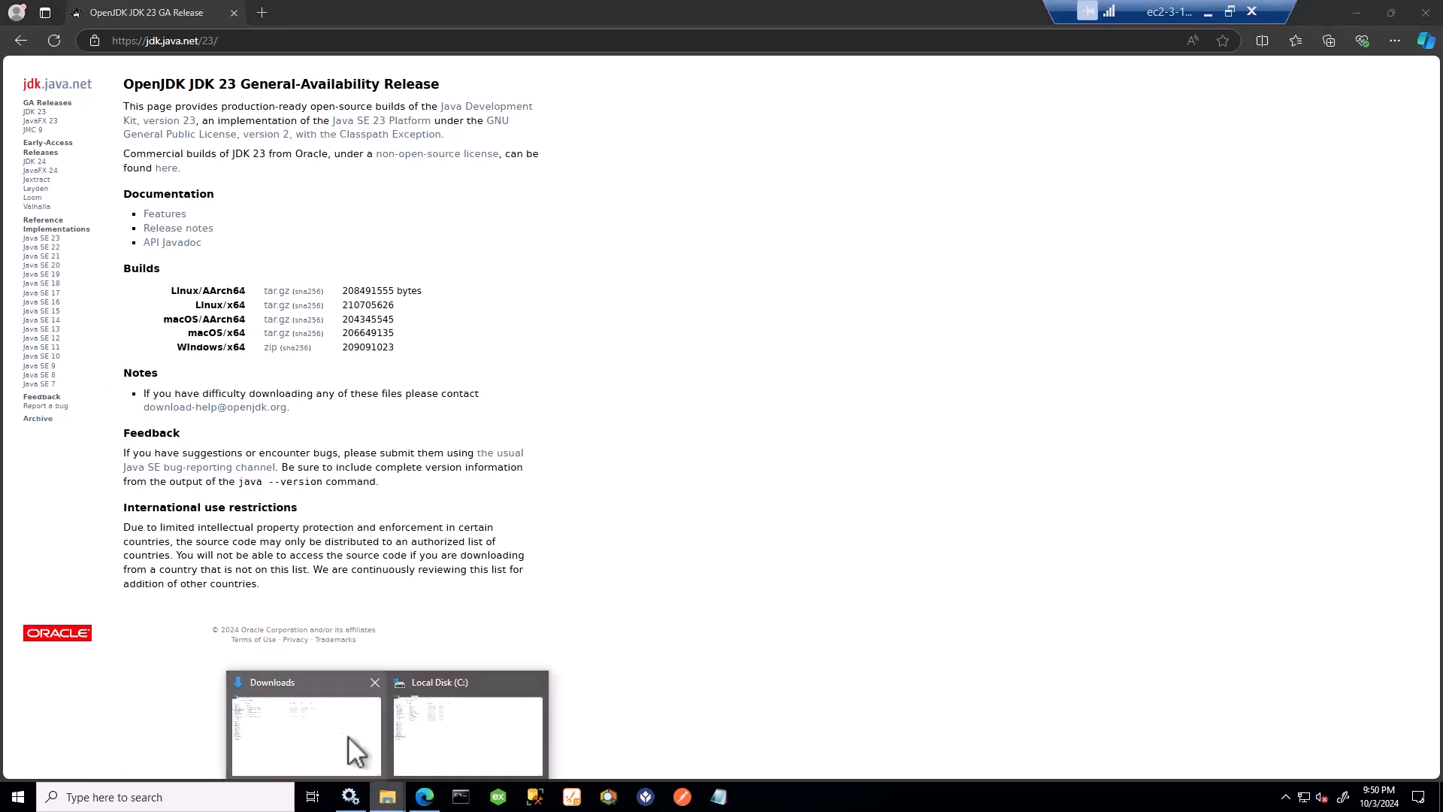
pyautogui.click(353, 721)
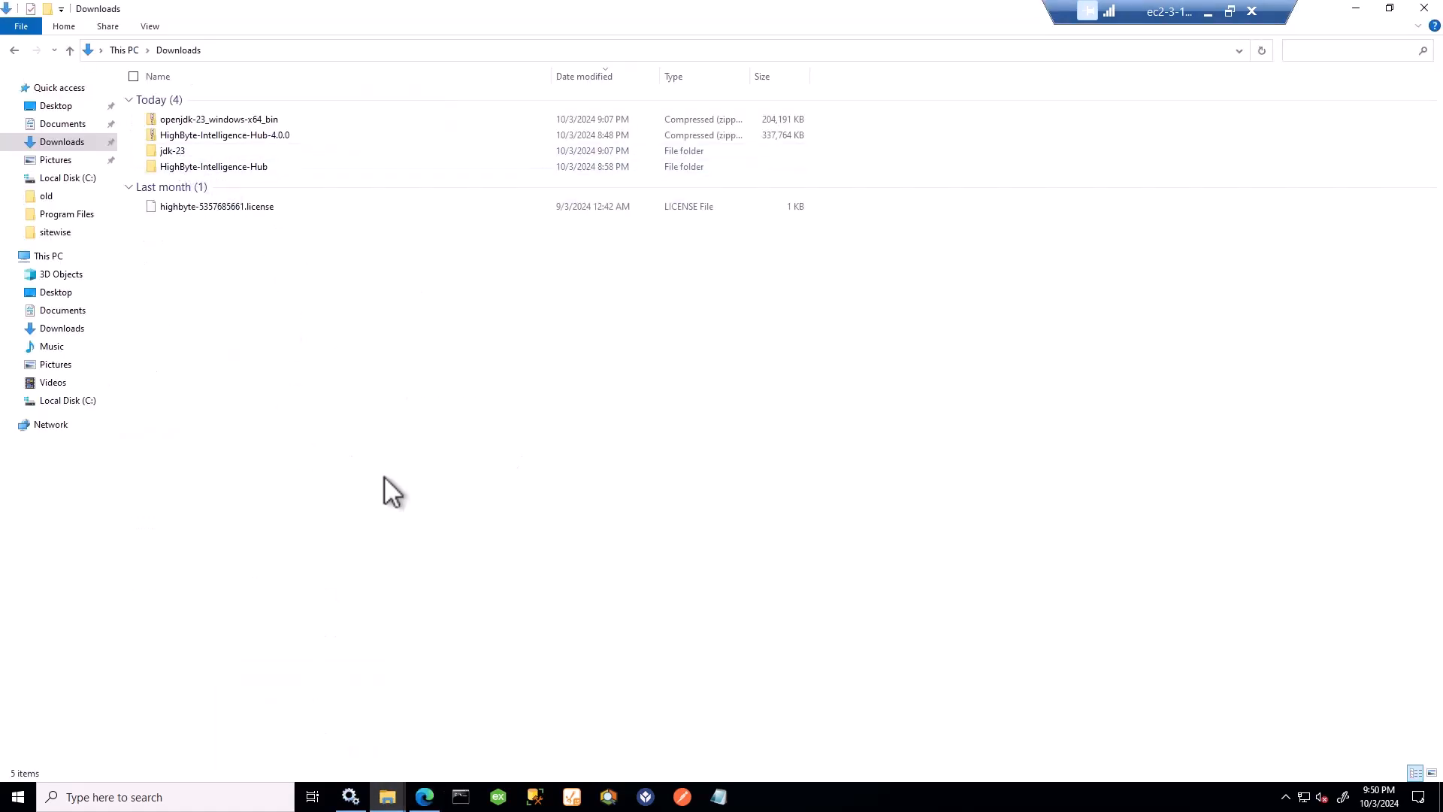
pyautogui.click(424, 795)
pyautogui.click(387, 796)
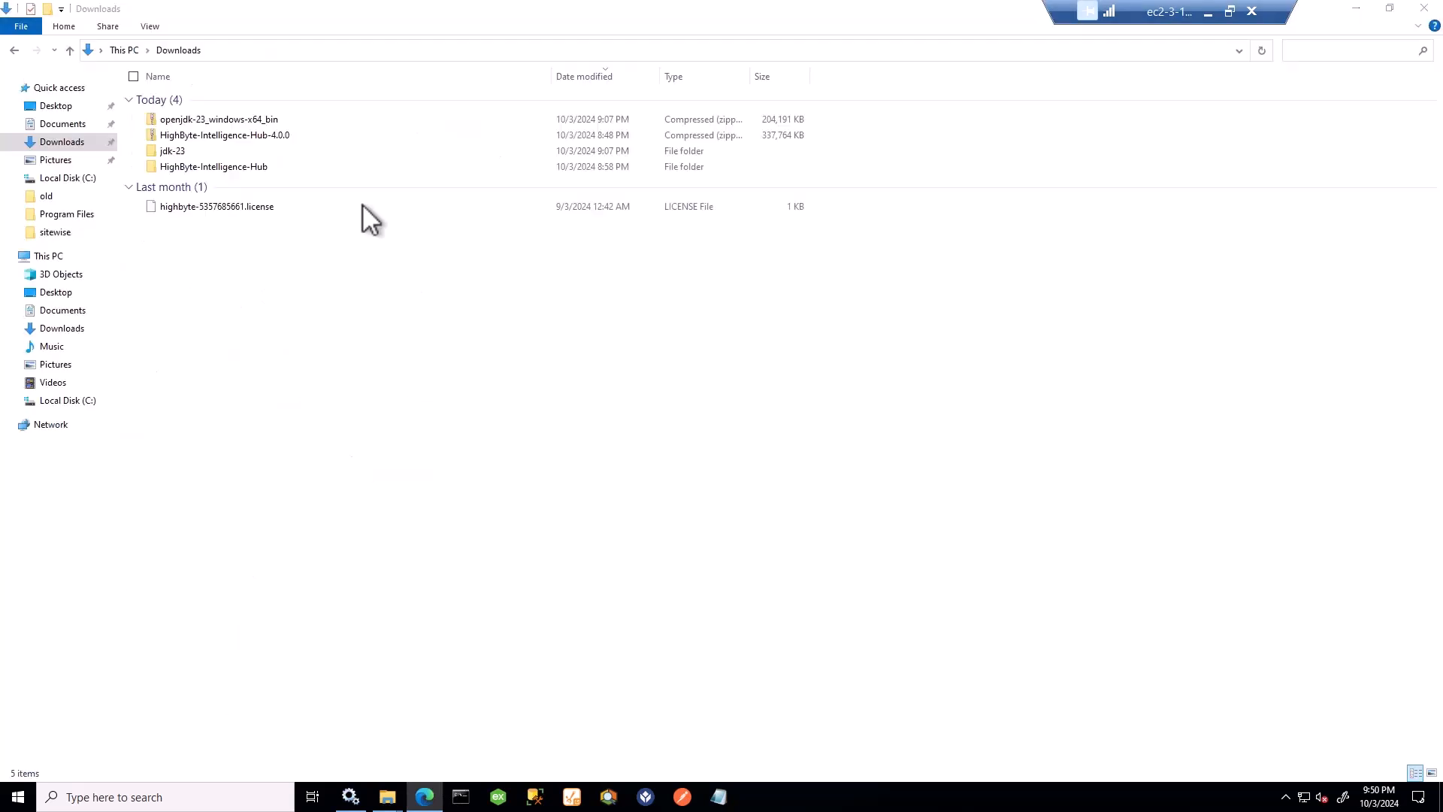
pyautogui.click(201, 154)
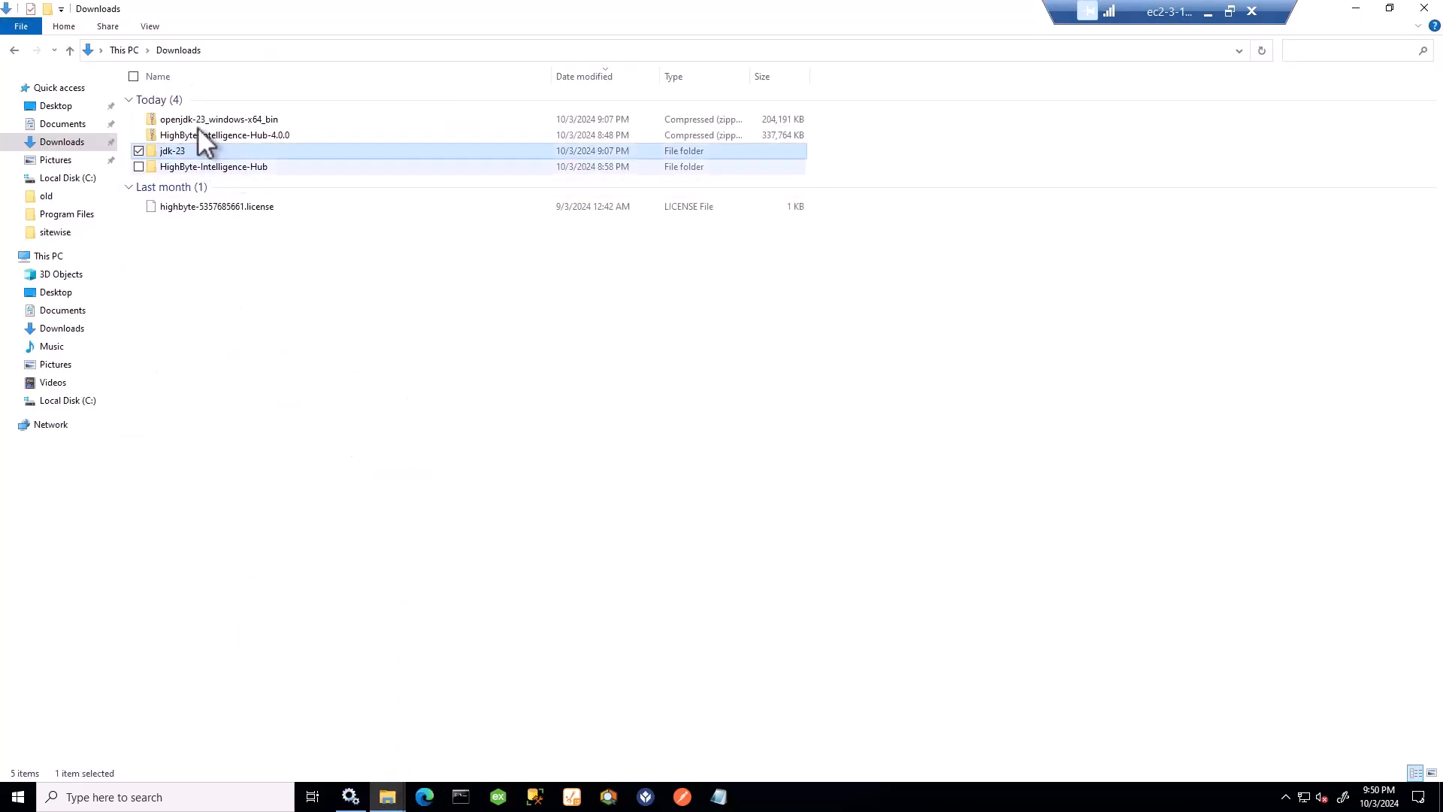
# Step: Create a folder named Java in C:\Program Files and paste the jdk-23 folder into it
pyautogui.moveTo(387, 797)
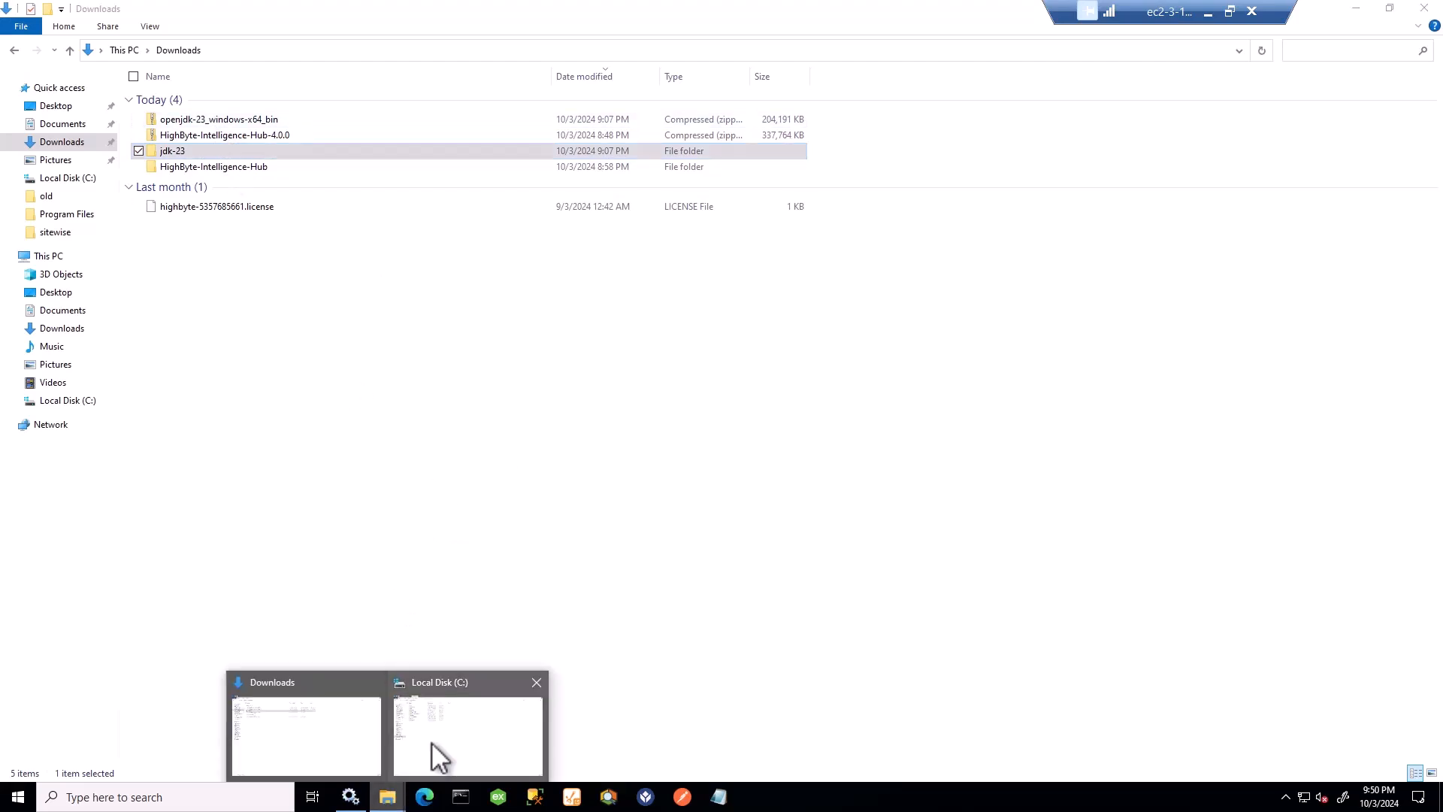
pyautogui.click(436, 751)
pyautogui.doubleClick(199, 160)
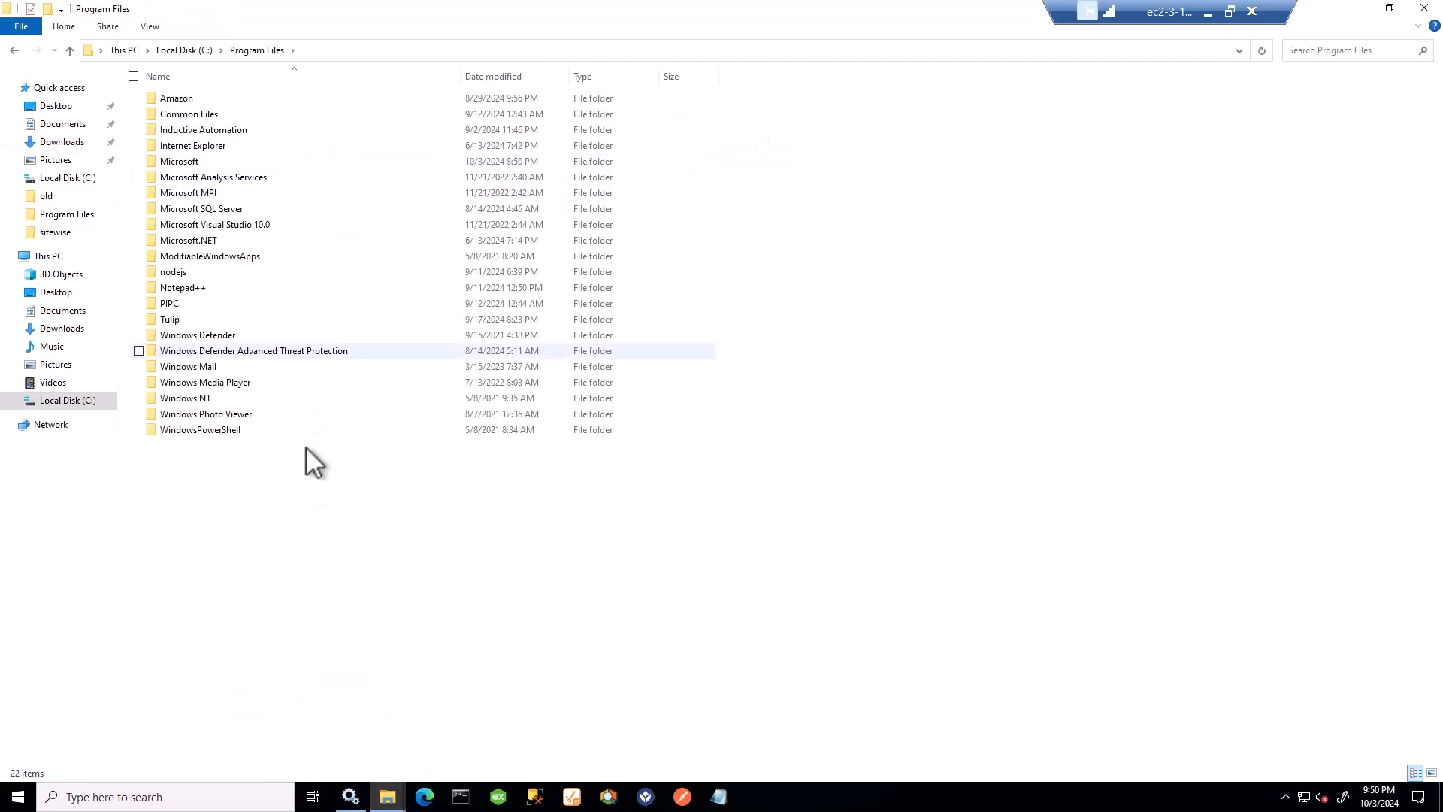
pyautogui.rightClick(309, 516)
pyautogui.moveTo(200, 683)
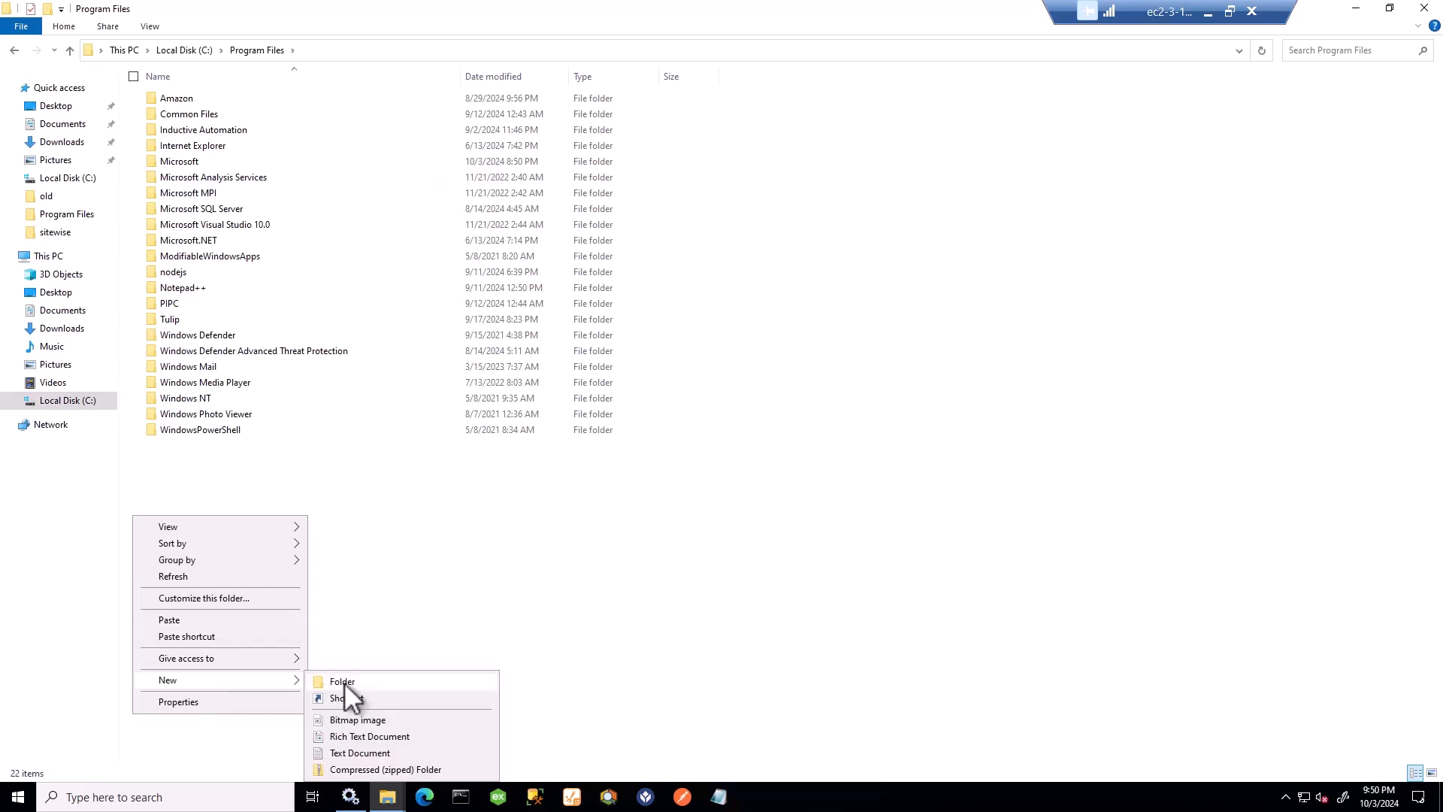
pyautogui.click(350, 681)
pyautogui.write('Java')
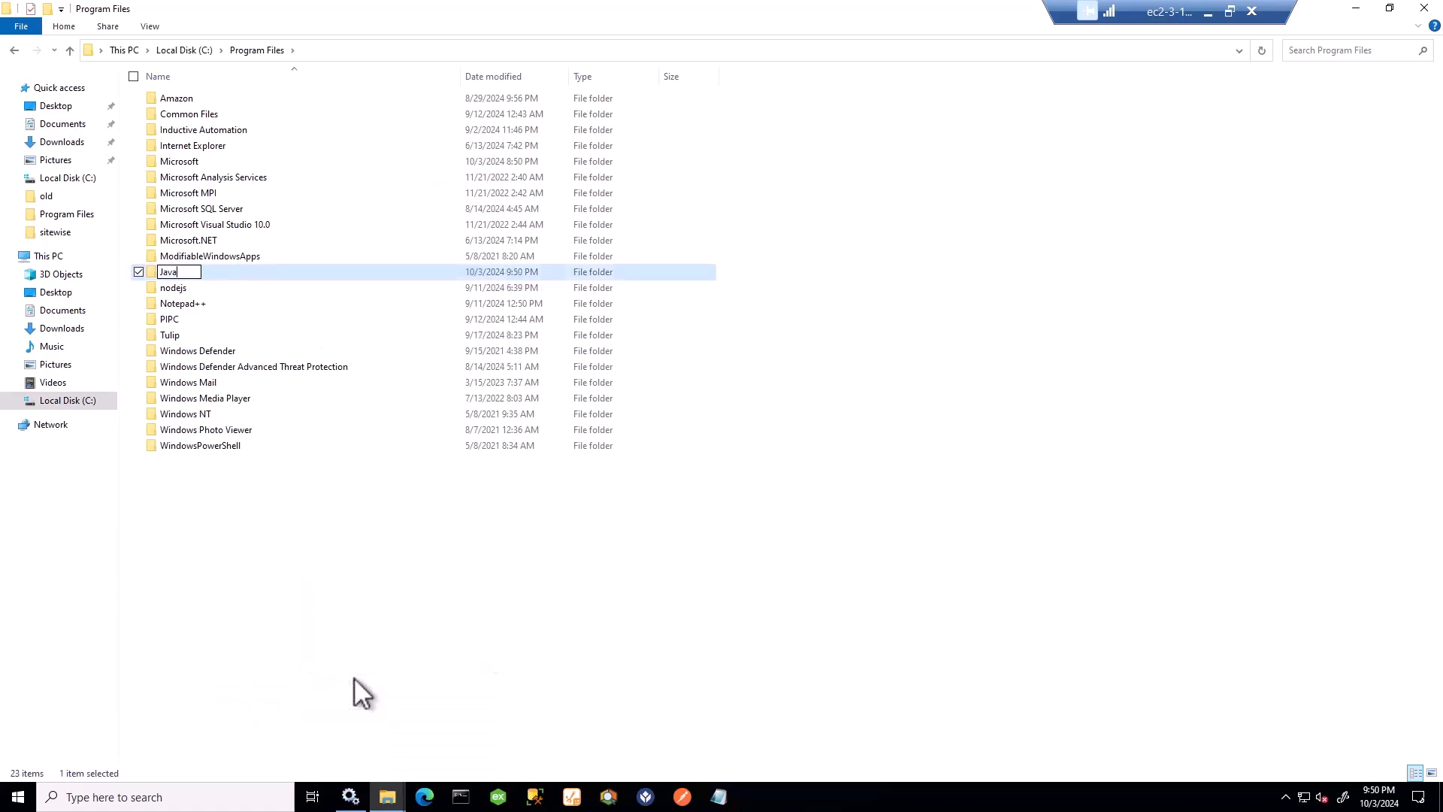
pyautogui.press('Return')
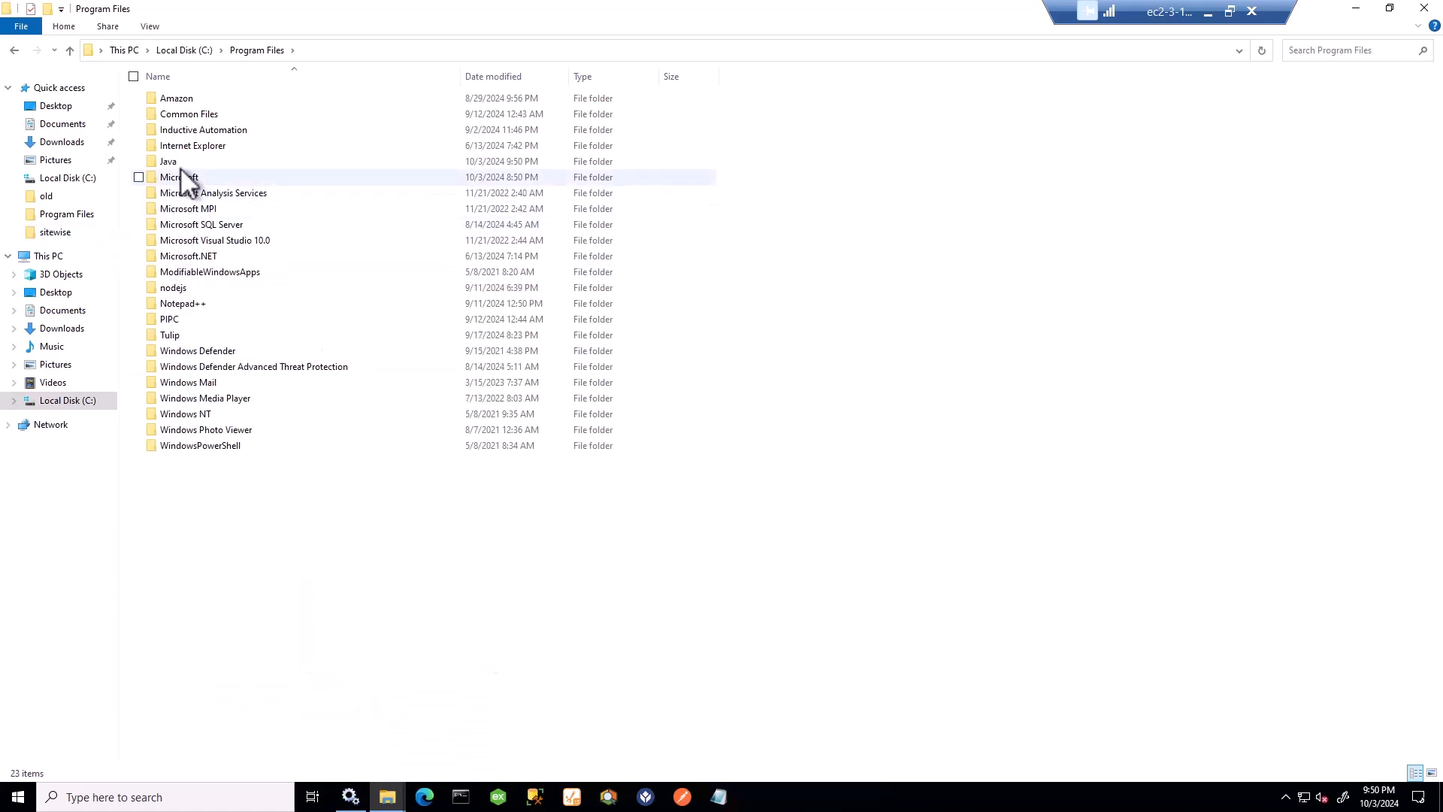
pyautogui.doubleClick(179, 161)
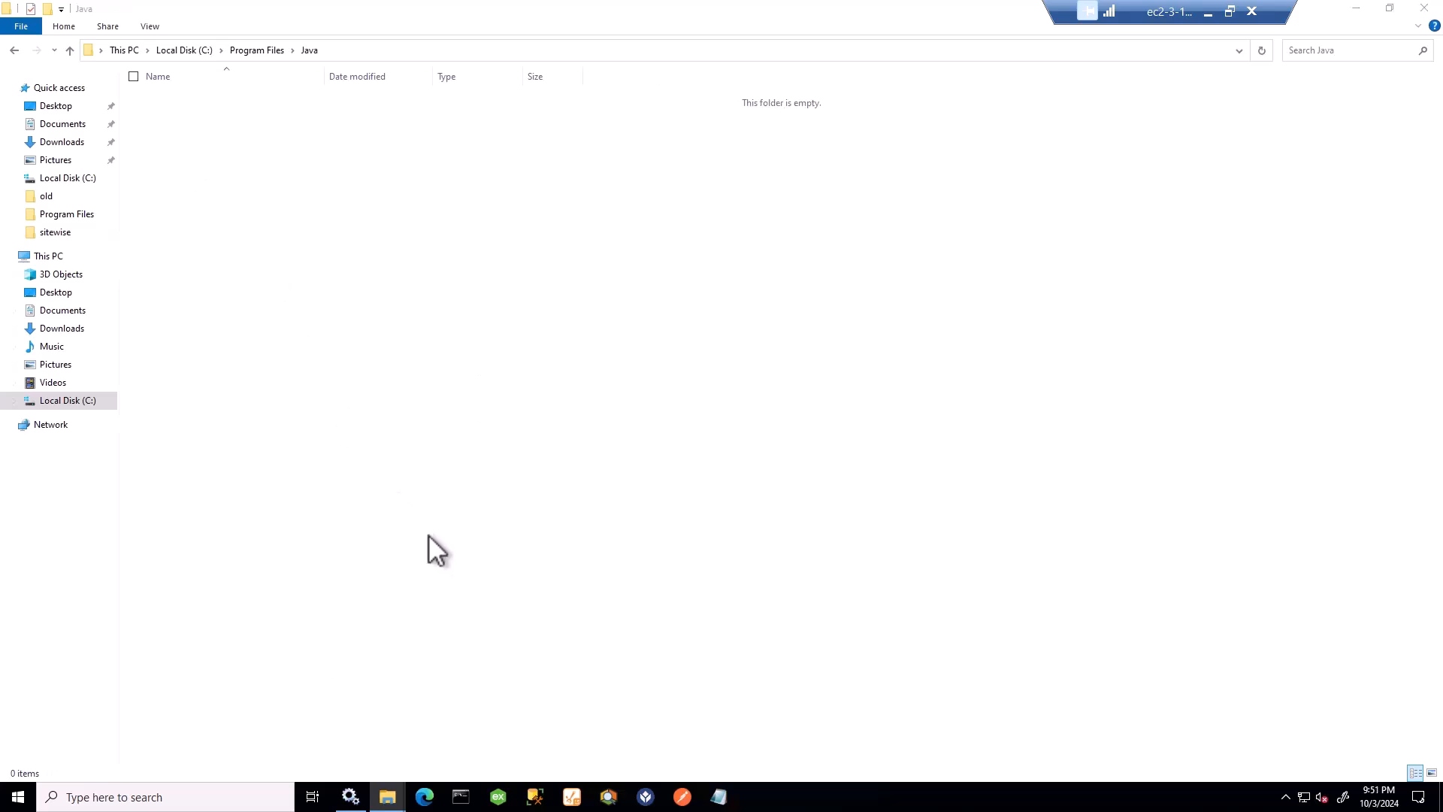
pyautogui.hotkey('ctrl', 'v')
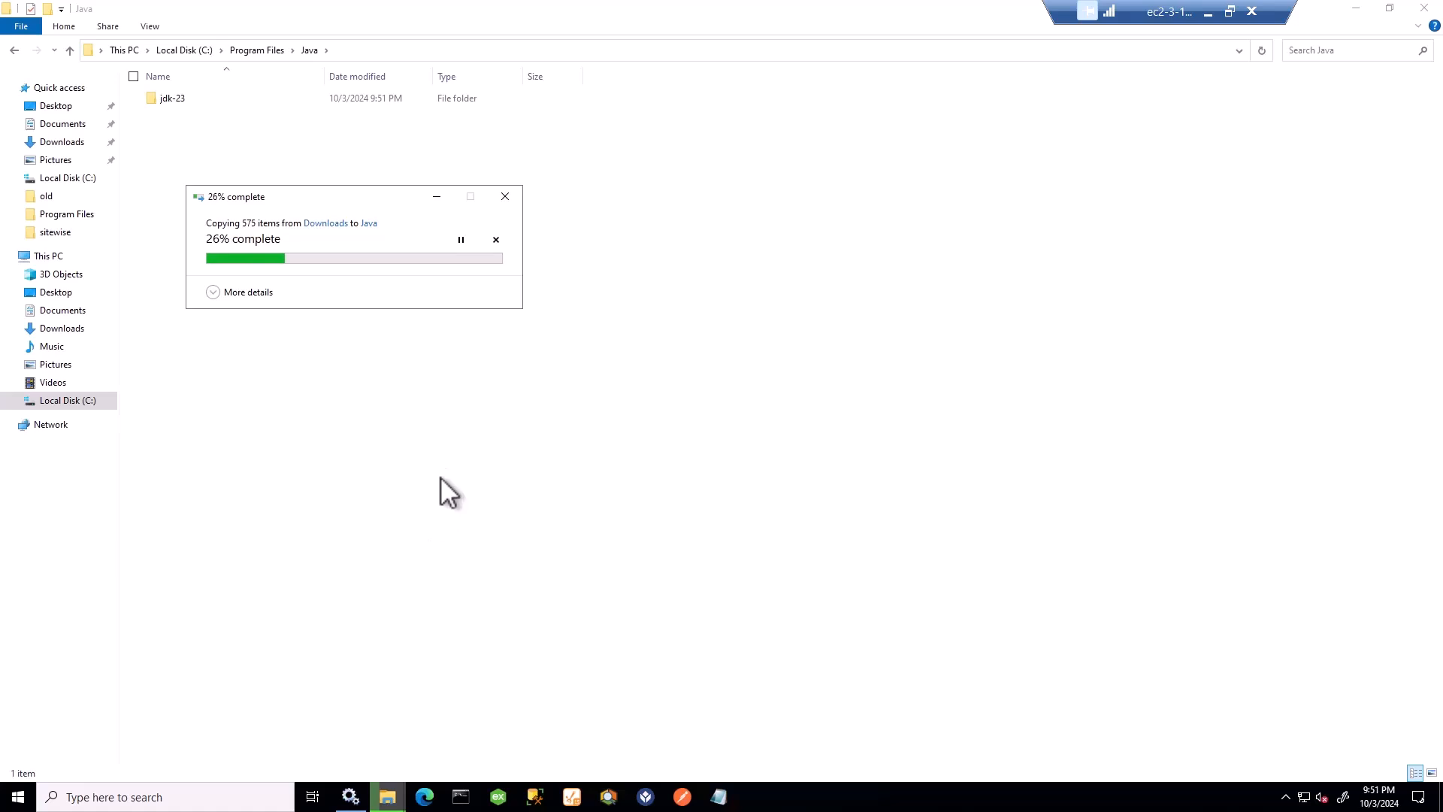
# Step: Find the system environment variables settings with a Windows search for "envi" and bring up the Environment Variables dialog
pyautogui.click(107, 796)
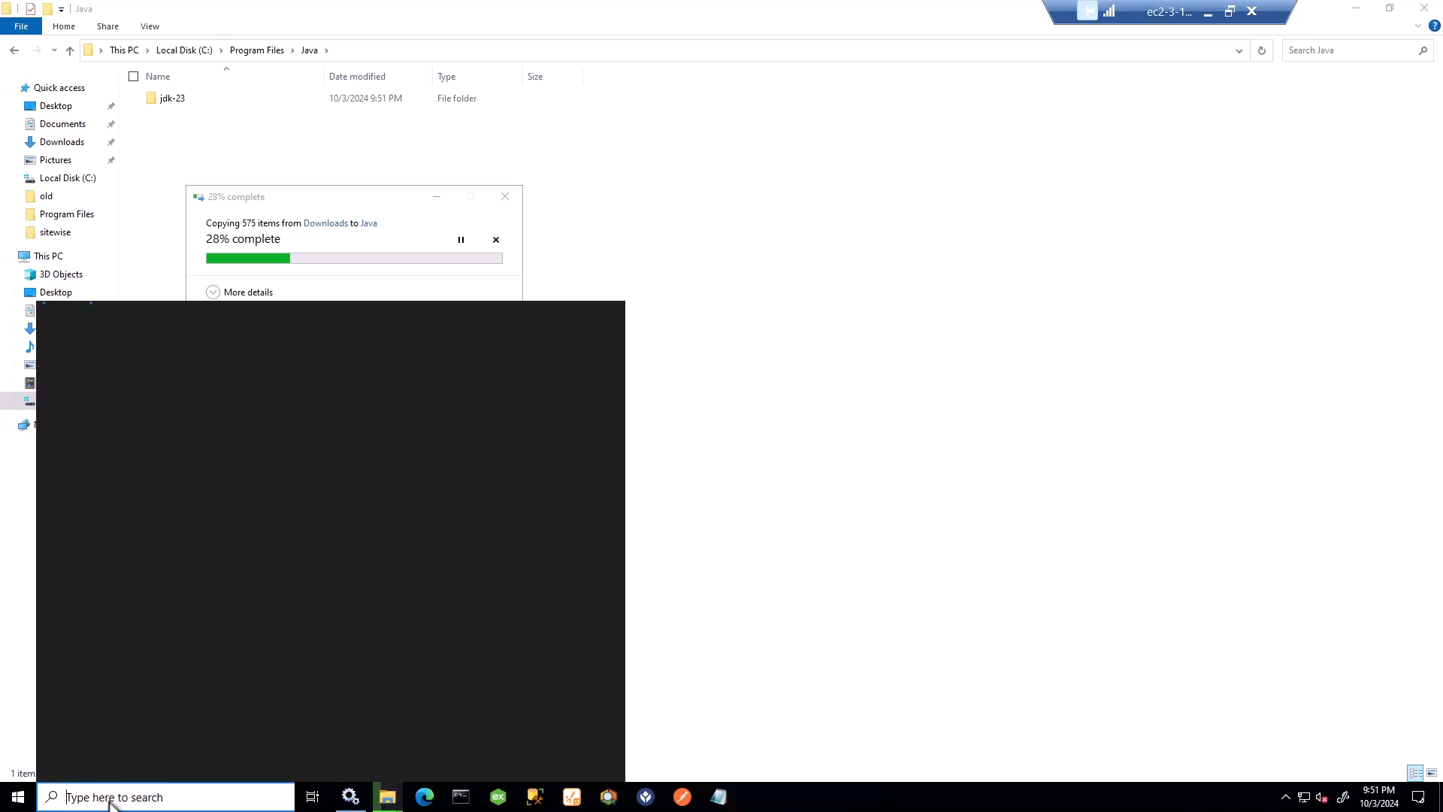
pyautogui.write('envi')
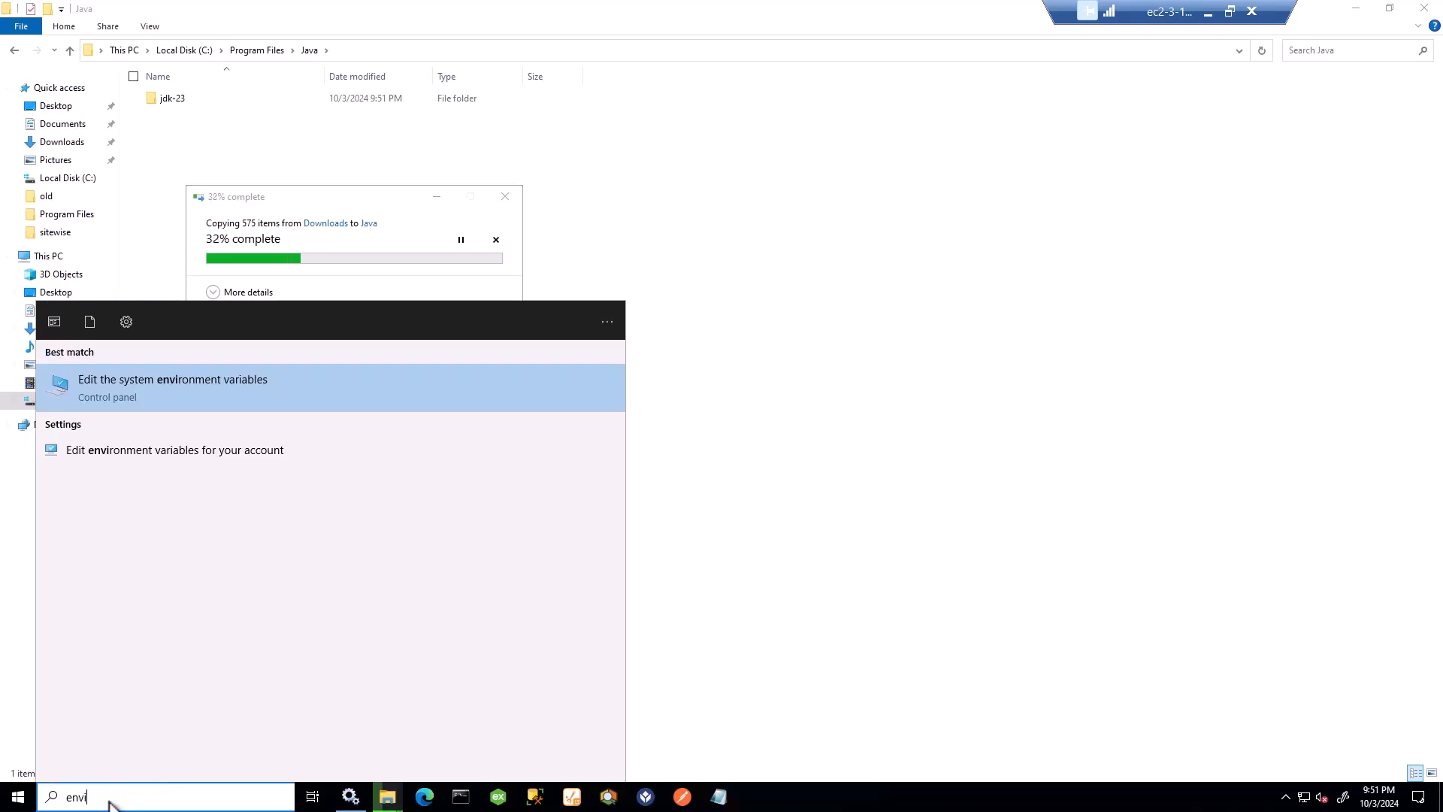
pyautogui.click(272, 392)
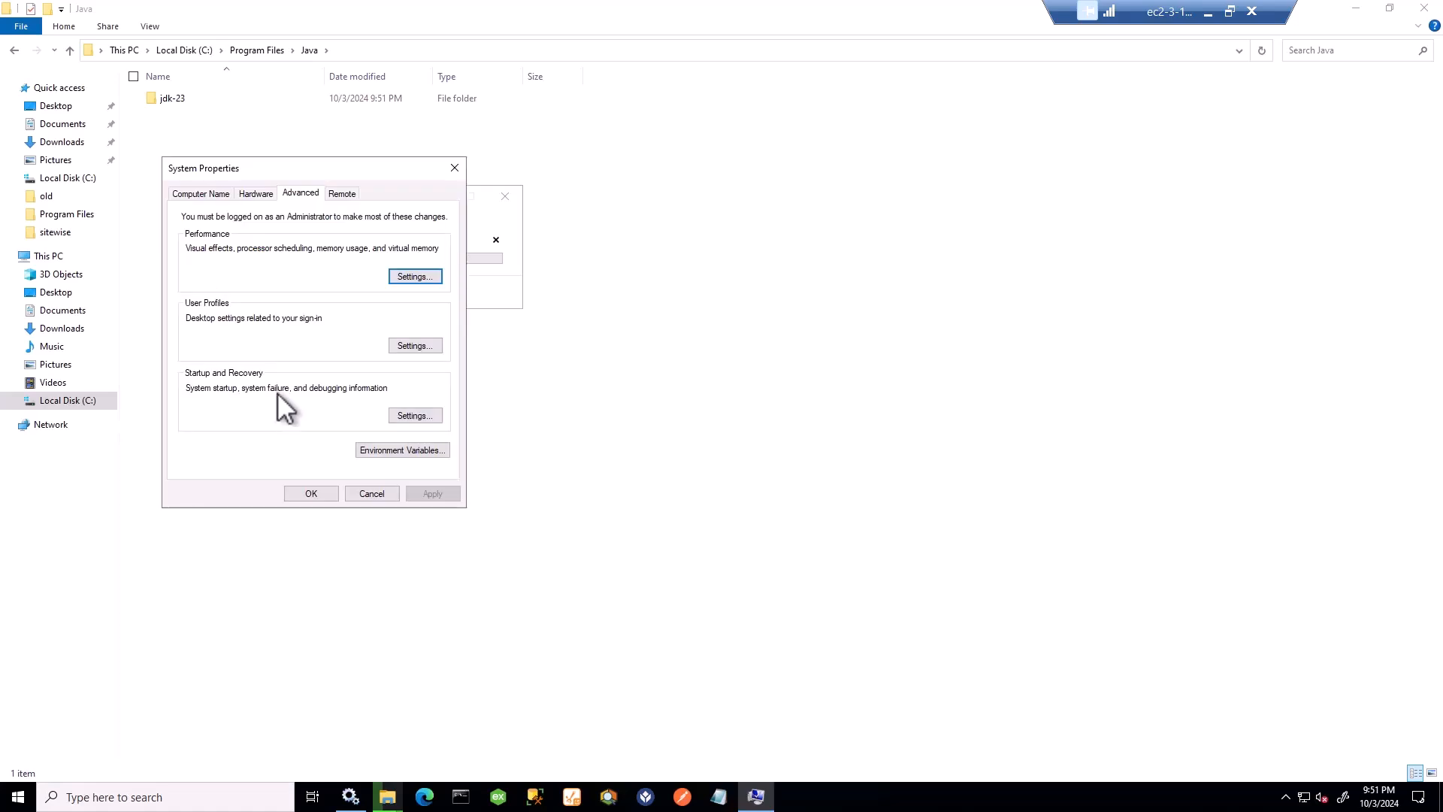
pyautogui.click(379, 450)
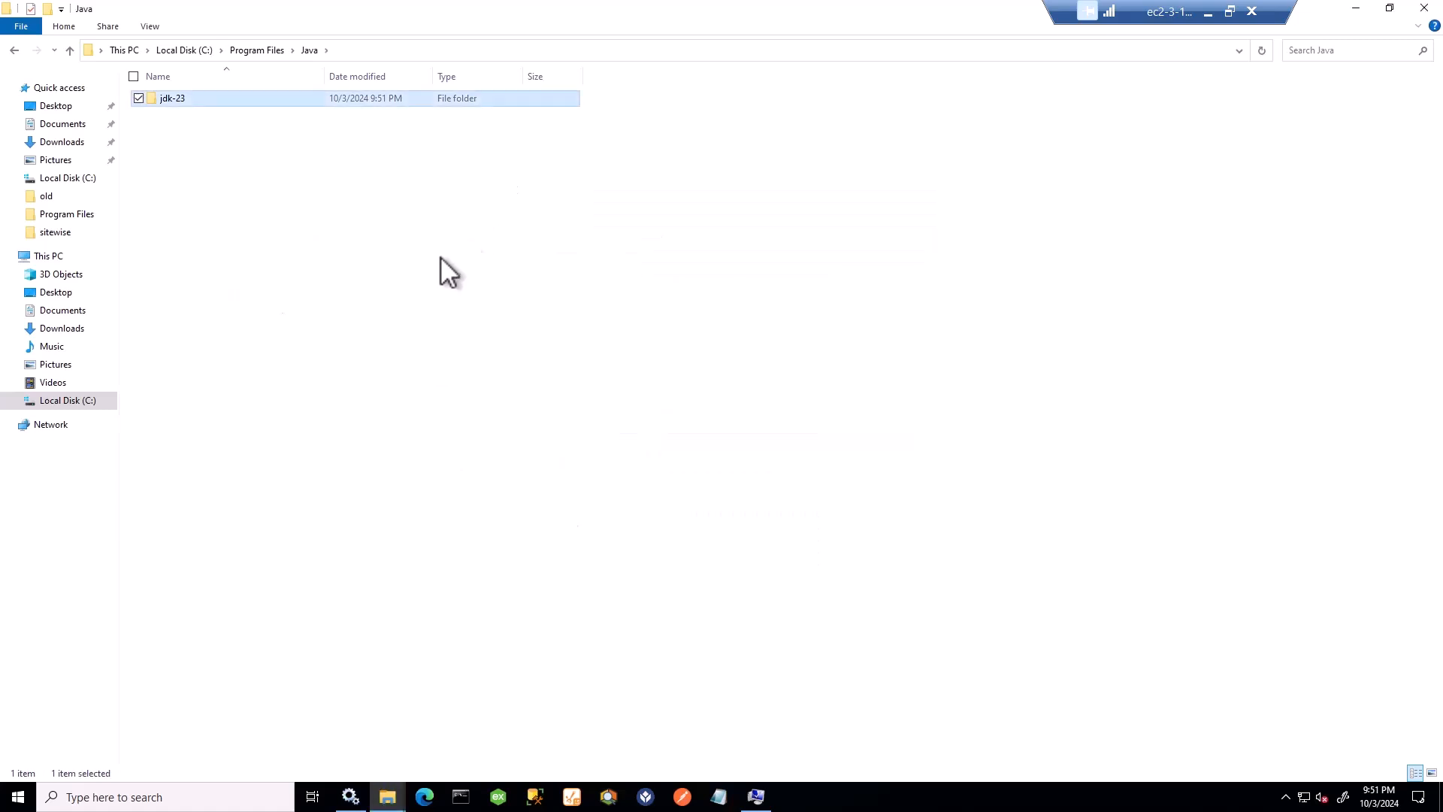
pyautogui.click(759, 797)
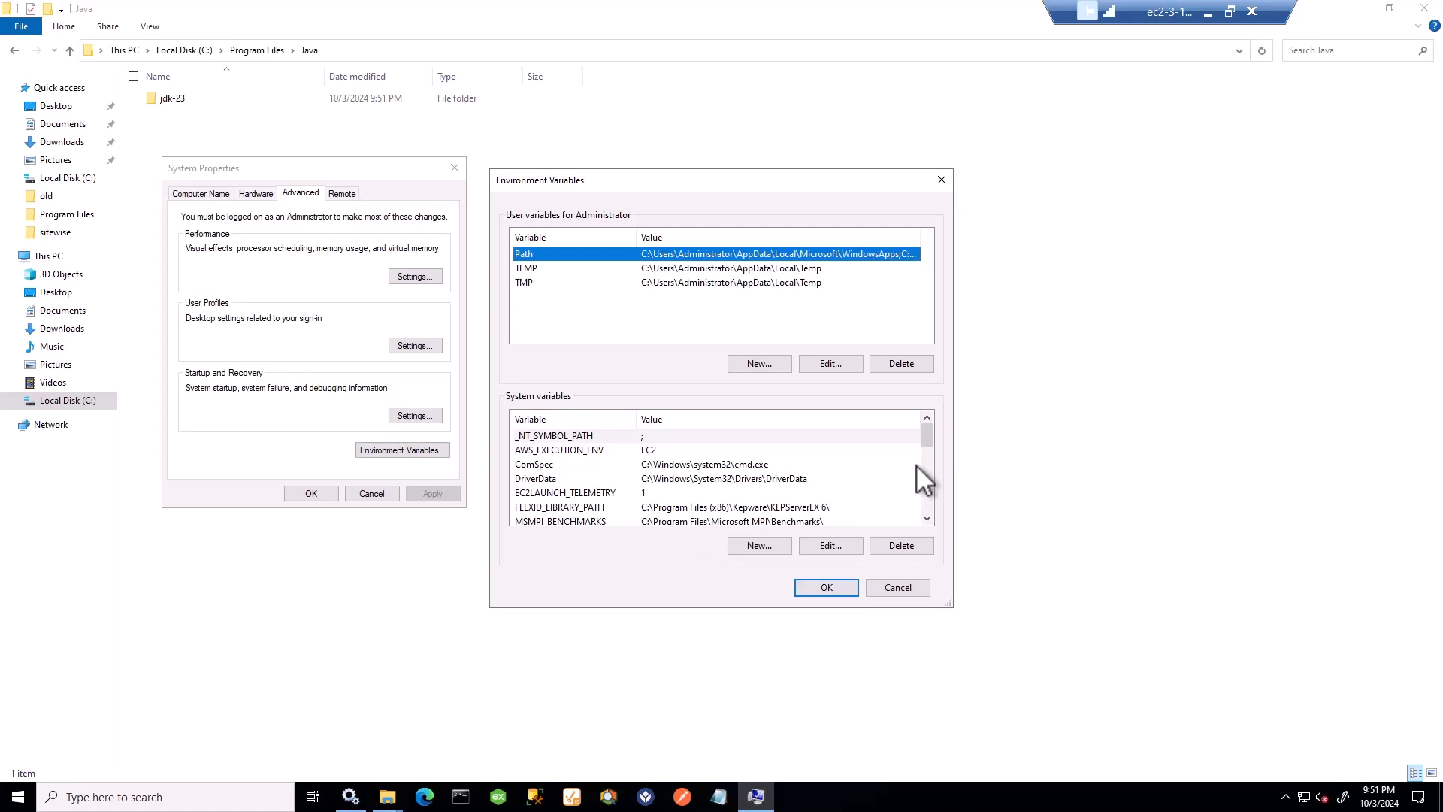
# Step: Add the folder C:\Program Files\Java\jdk-23\bin as a new entry in the system Path variable
pyautogui.scroll(-2, 917, 464)
pyautogui.click(823, 493)
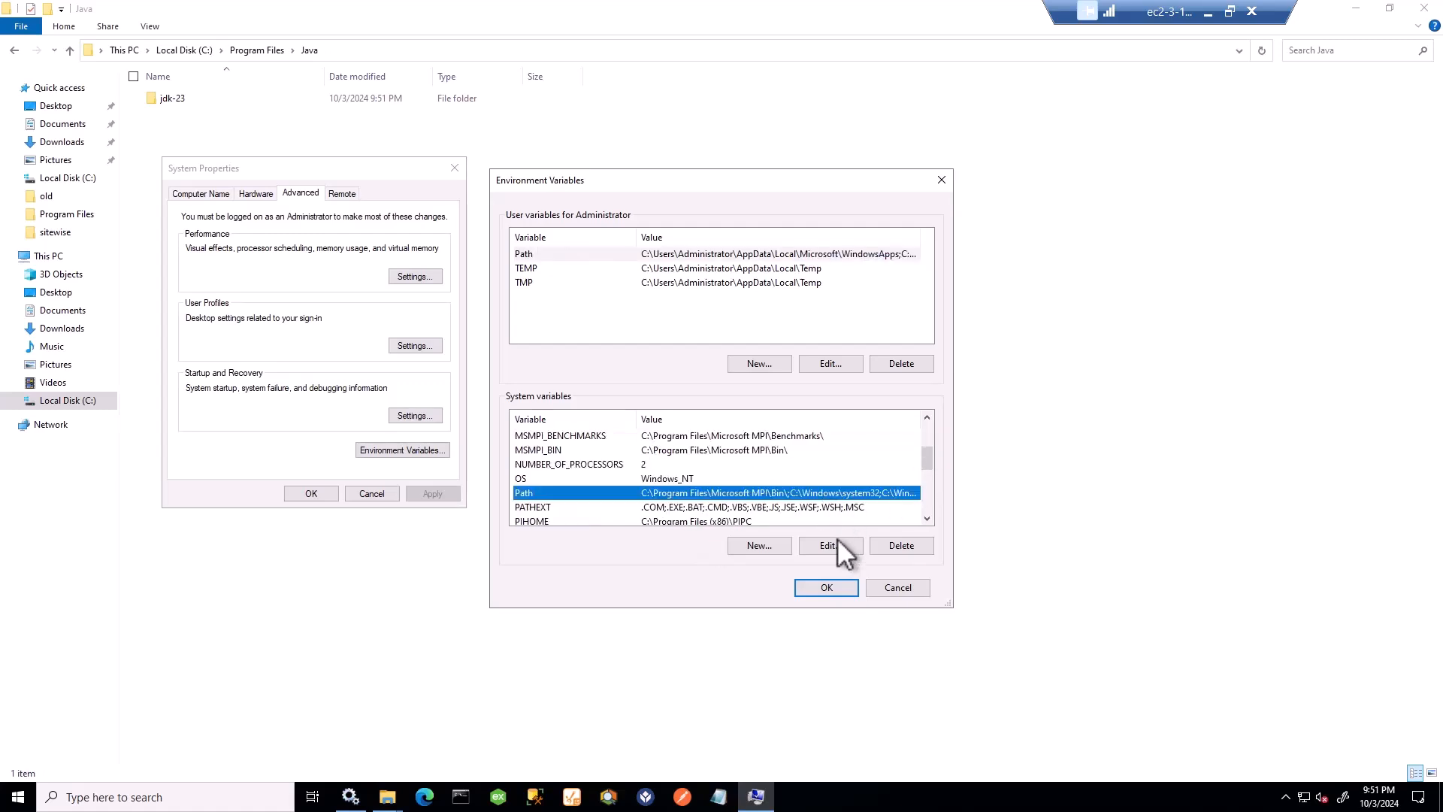
pyautogui.click(835, 543)
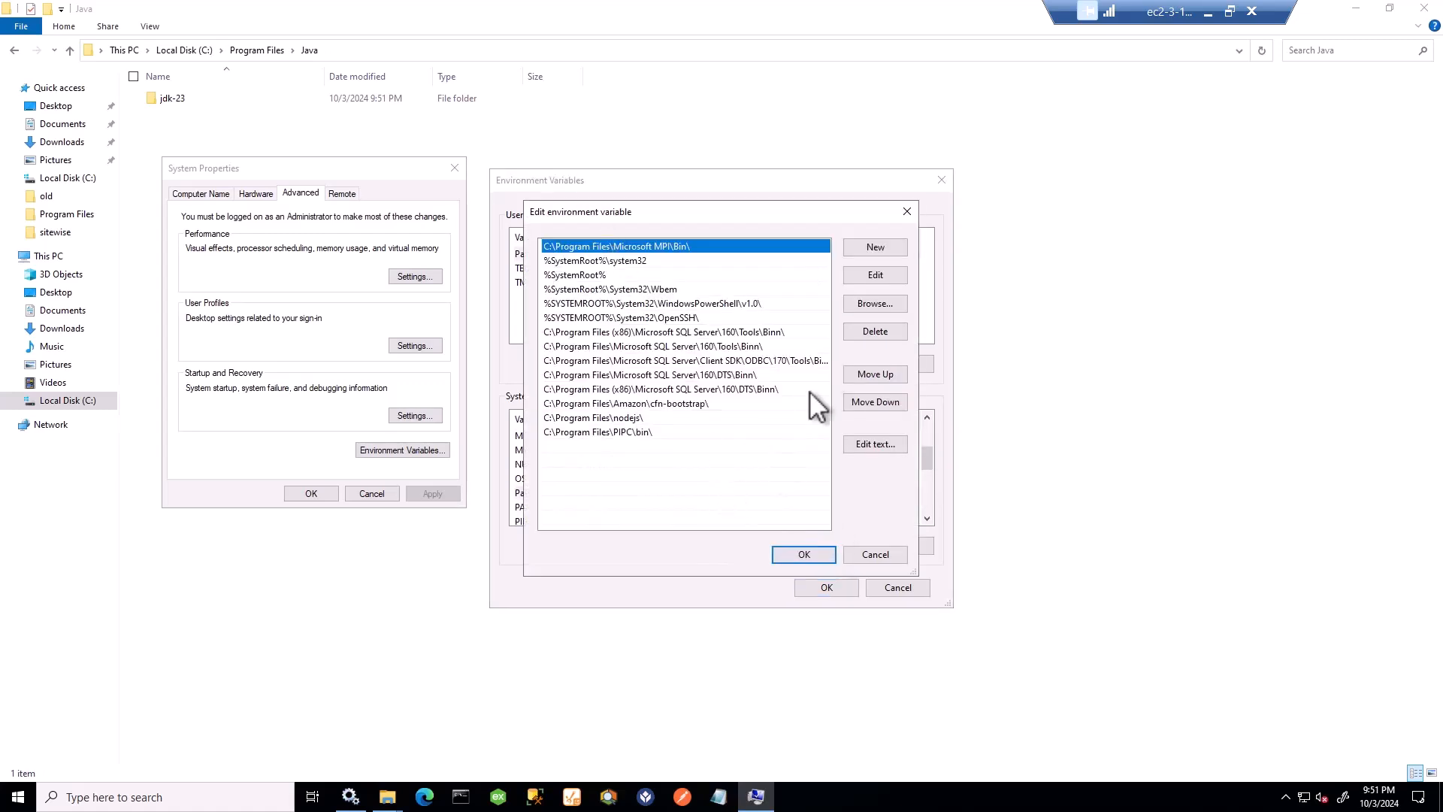
pyautogui.click(868, 248)
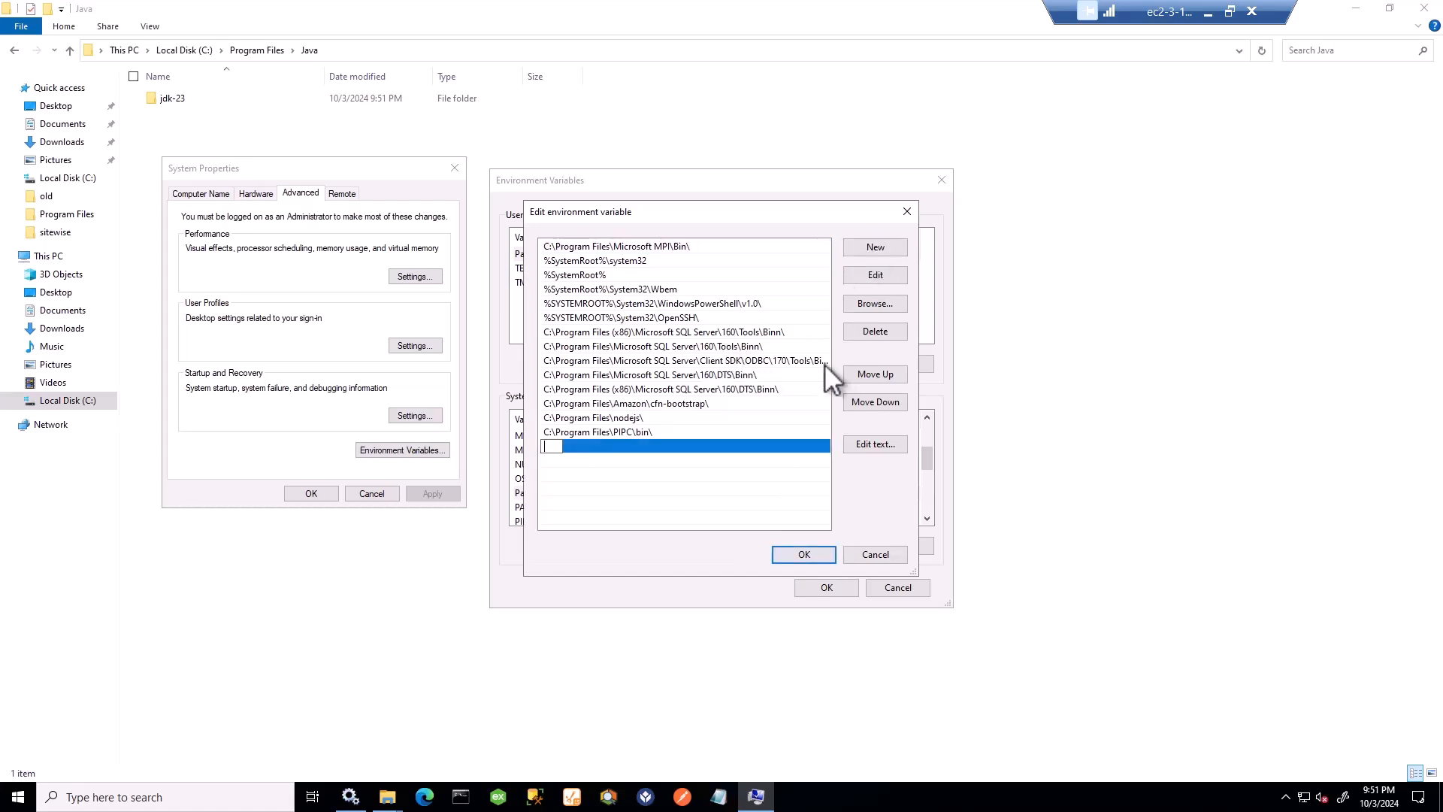
pyautogui.click(872, 304)
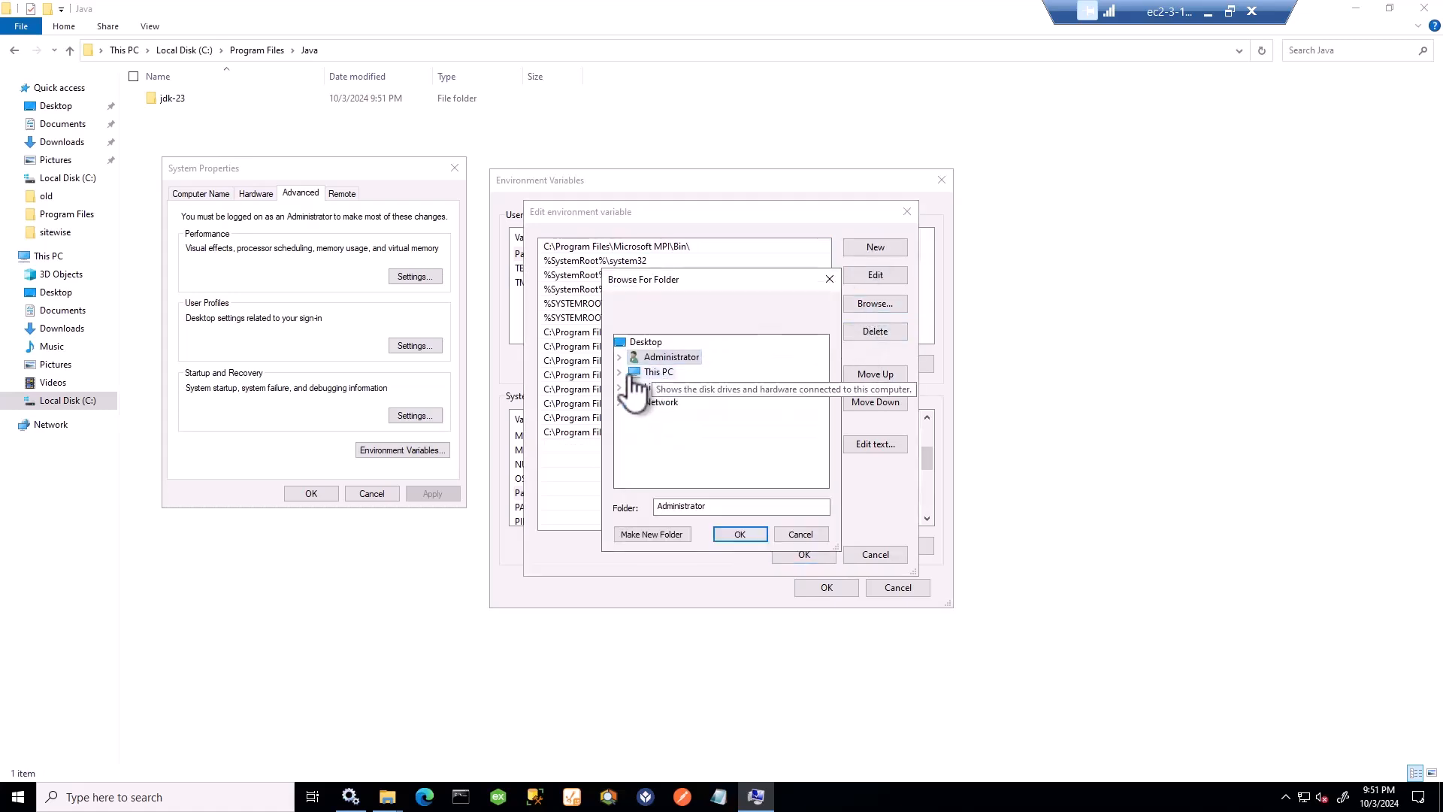
pyautogui.click(619, 372)
pyautogui.click(634, 485)
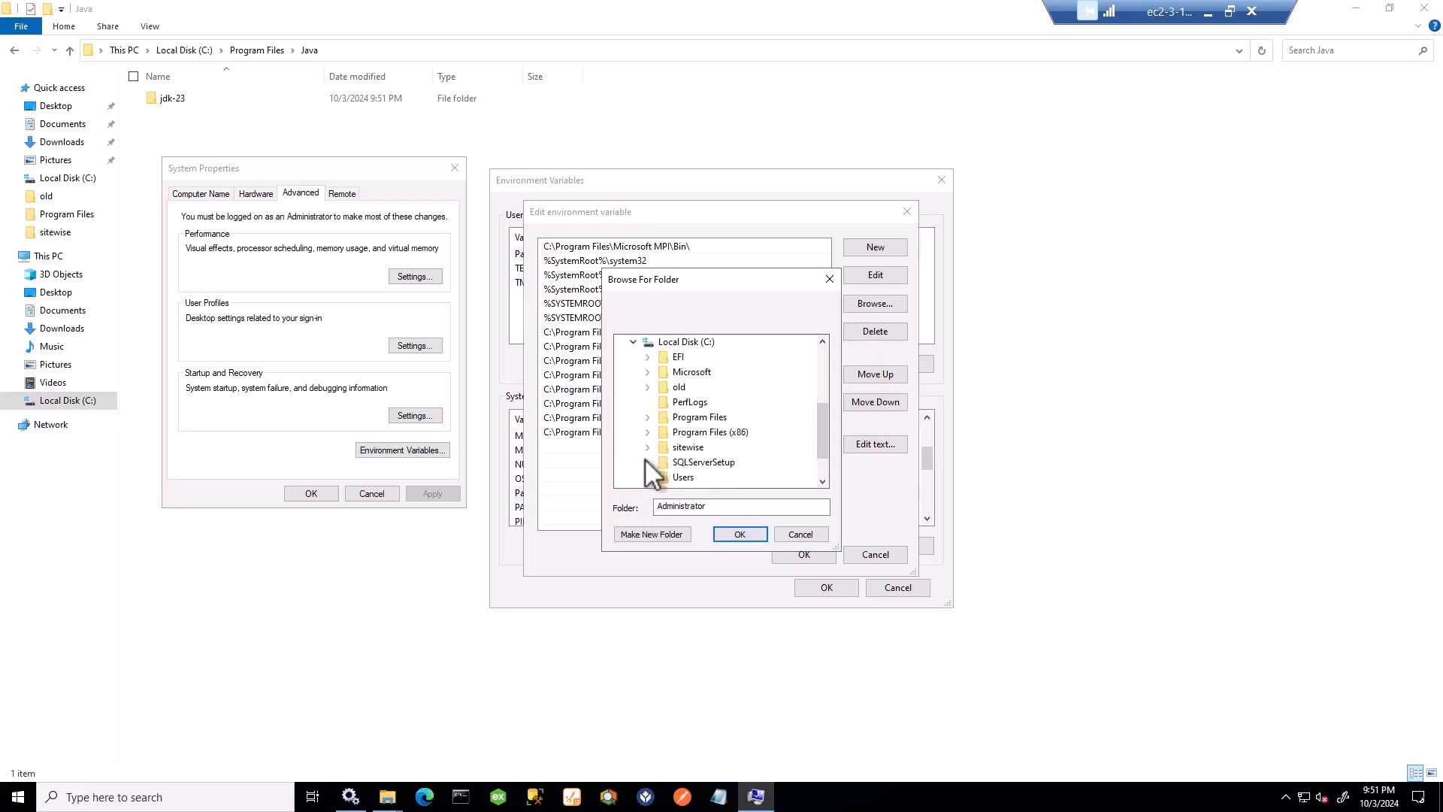
pyautogui.click(648, 418)
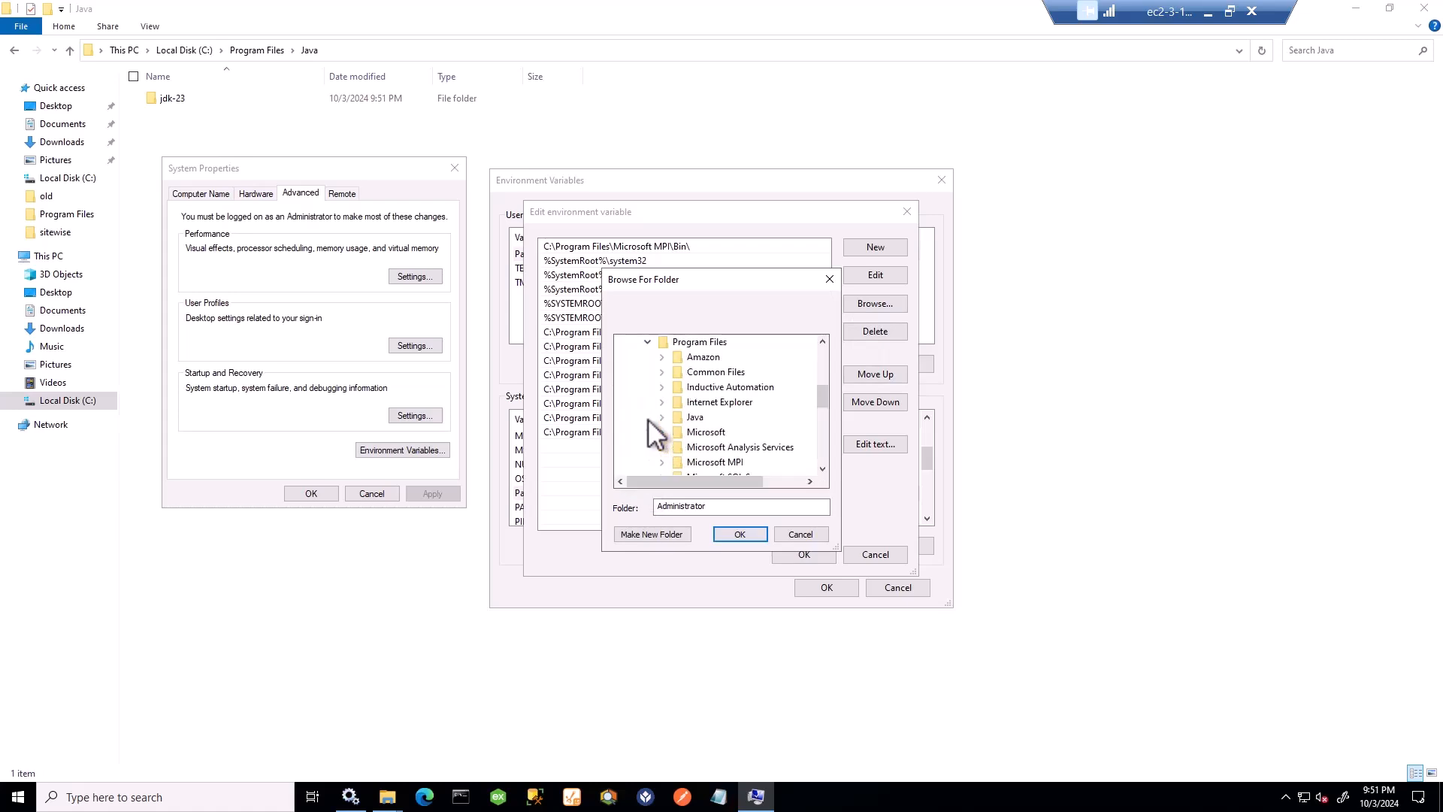
pyautogui.click(662, 416)
pyautogui.click(676, 430)
pyautogui.click(722, 387)
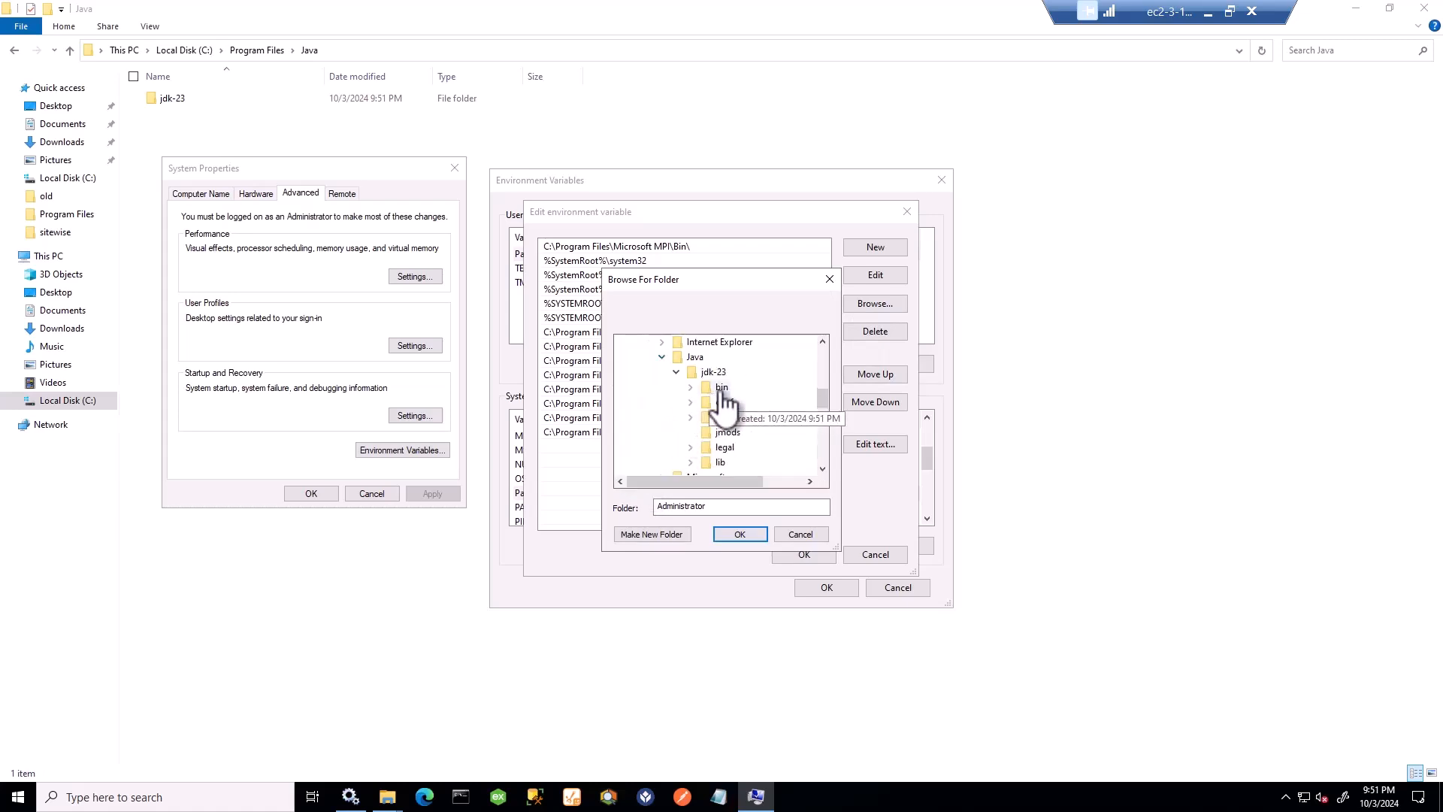
pyautogui.click(744, 534)
# Step: Move the jdk-23\bin entry to the top of the Path list and confirm all the open dialogs
pyautogui.click(877, 372)
pyautogui.tripleClick(877, 372)
pyautogui.tripleClick(877, 372)
pyautogui.tripleClick(877, 372)
pyautogui.doubleClick(877, 372)
pyautogui.doubleClick(877, 372)
pyautogui.click(822, 559)
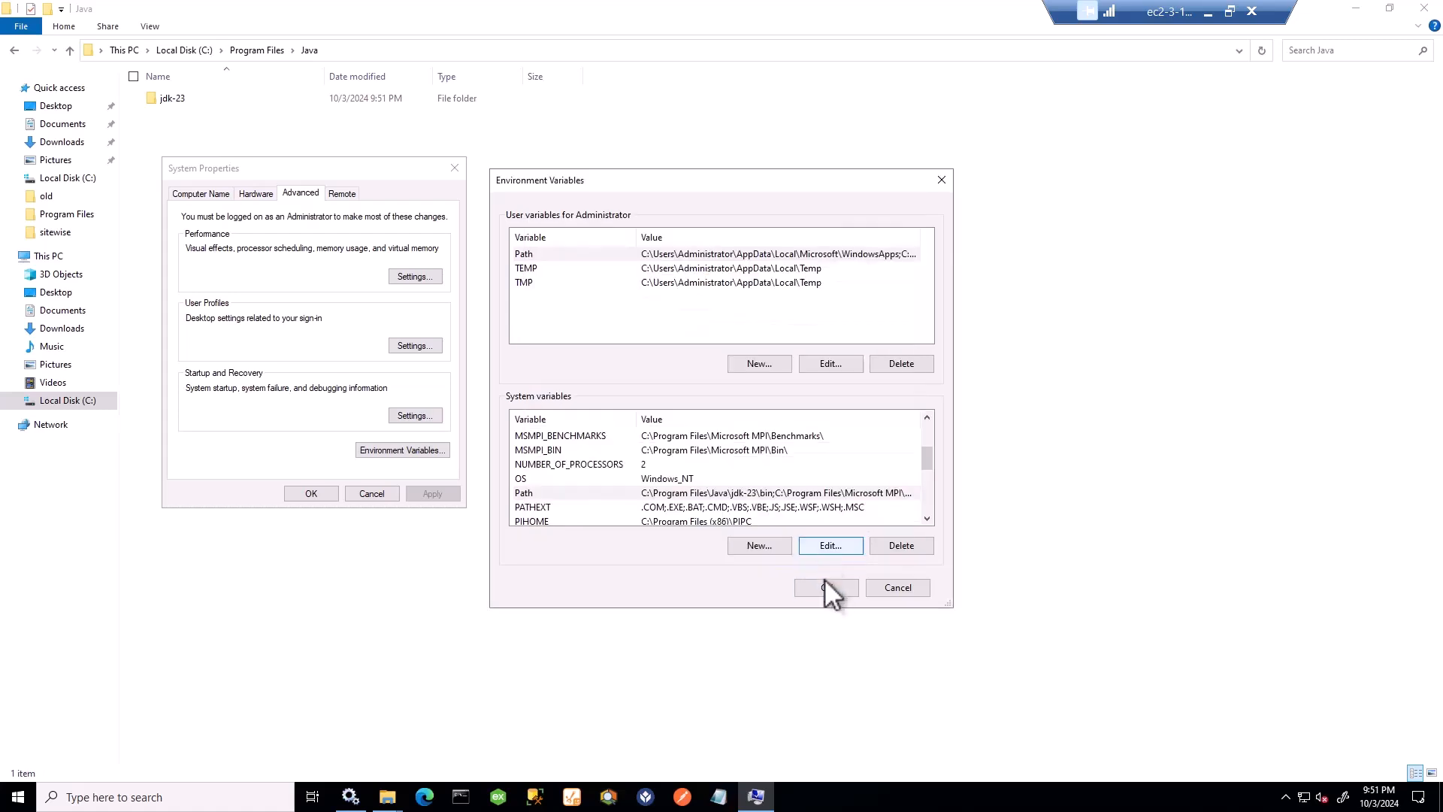
pyautogui.click(826, 587)
pyautogui.click(314, 494)
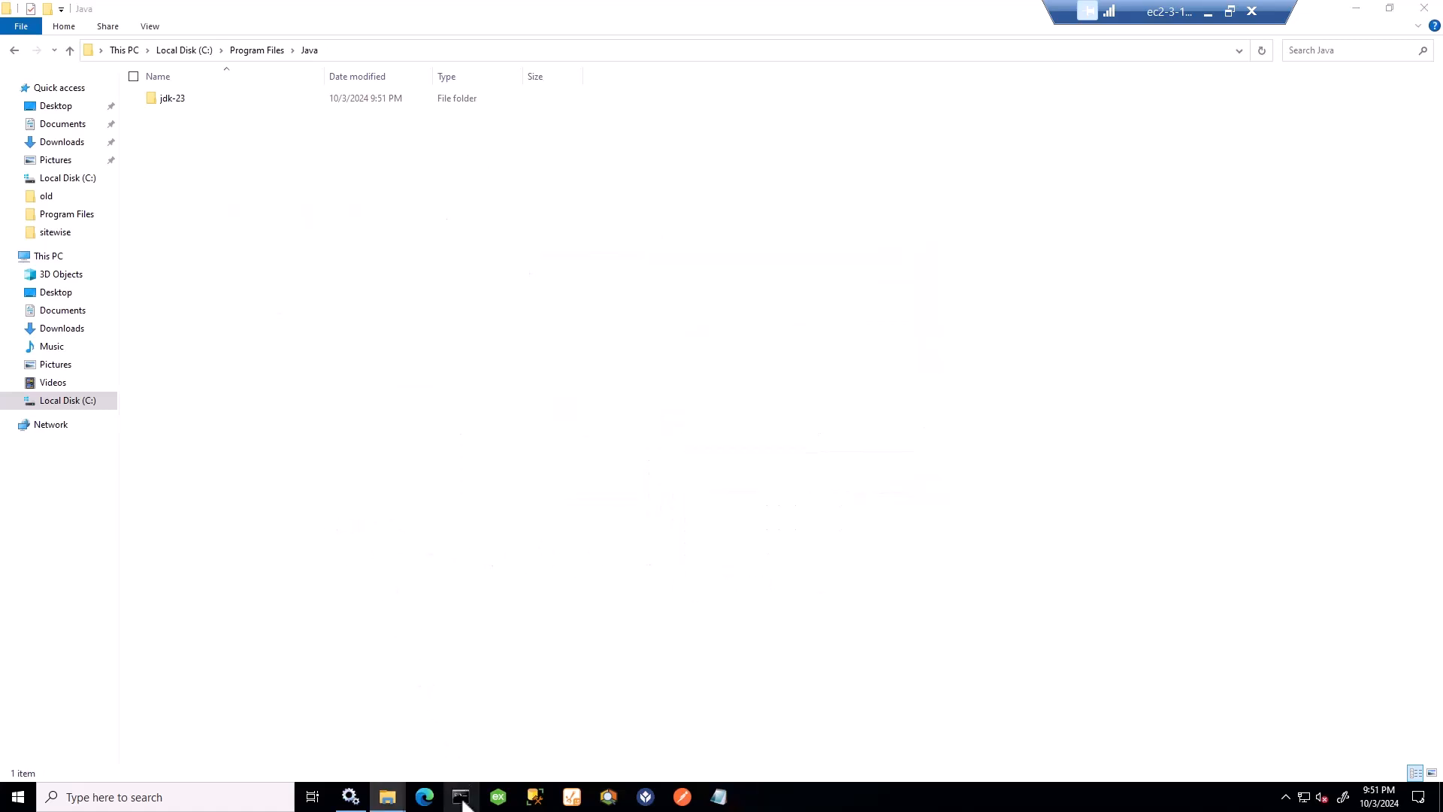
# Step: Verify the Java installation by running java -version in a new Command Prompt, and close the window
pyautogui.click(461, 797)
pyautogui.write('java')
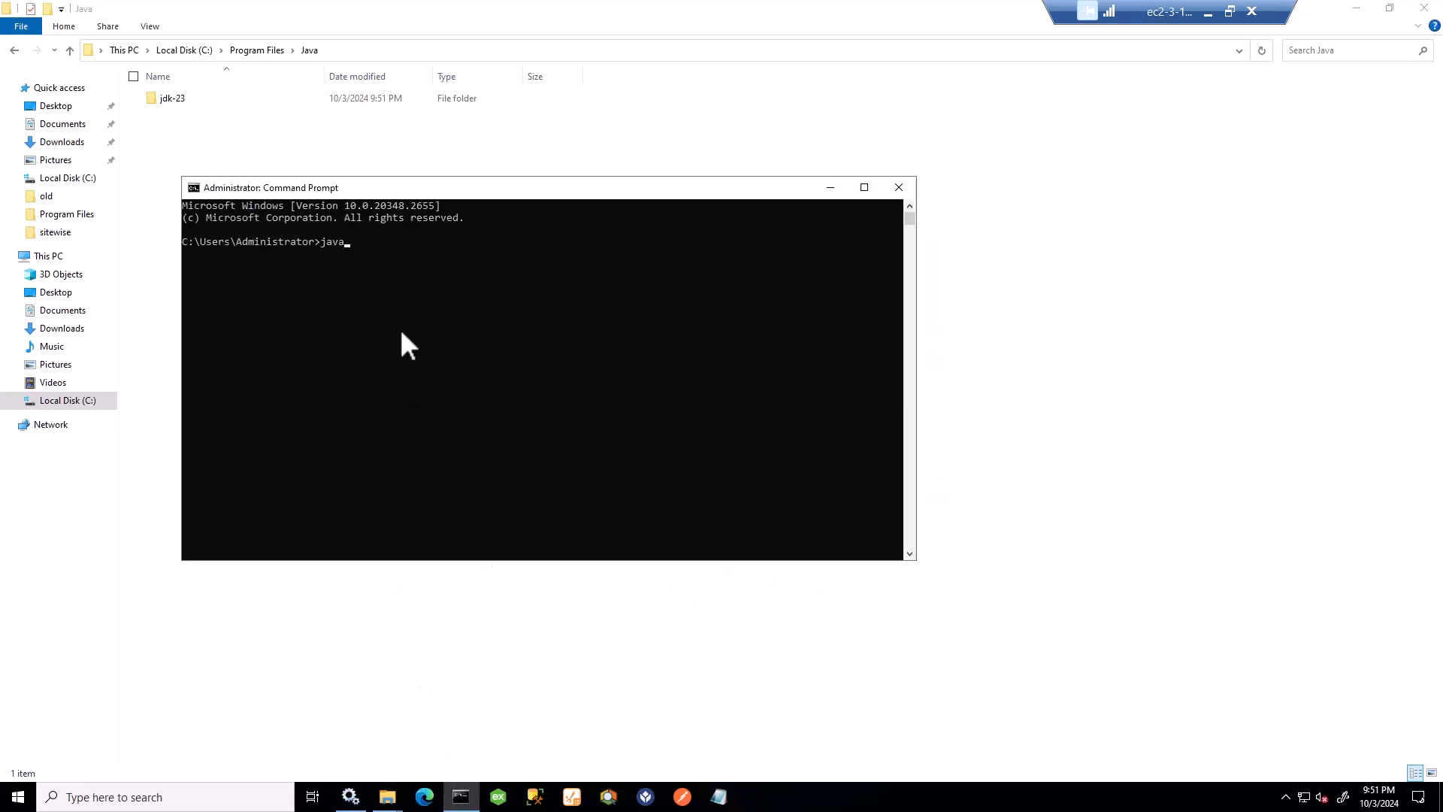
pyautogui.write(' -version')
pyautogui.press('Return')
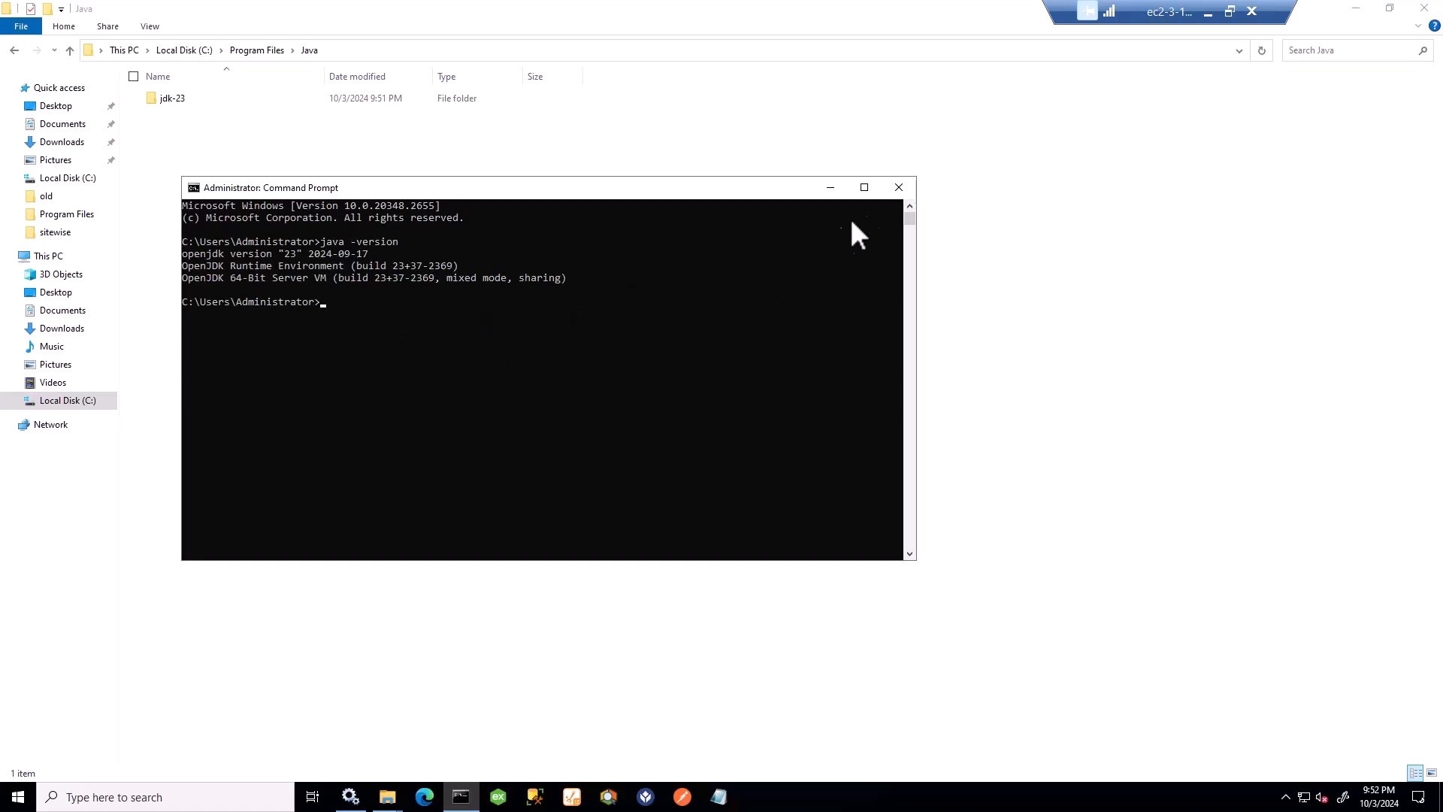
pyautogui.click(899, 189)
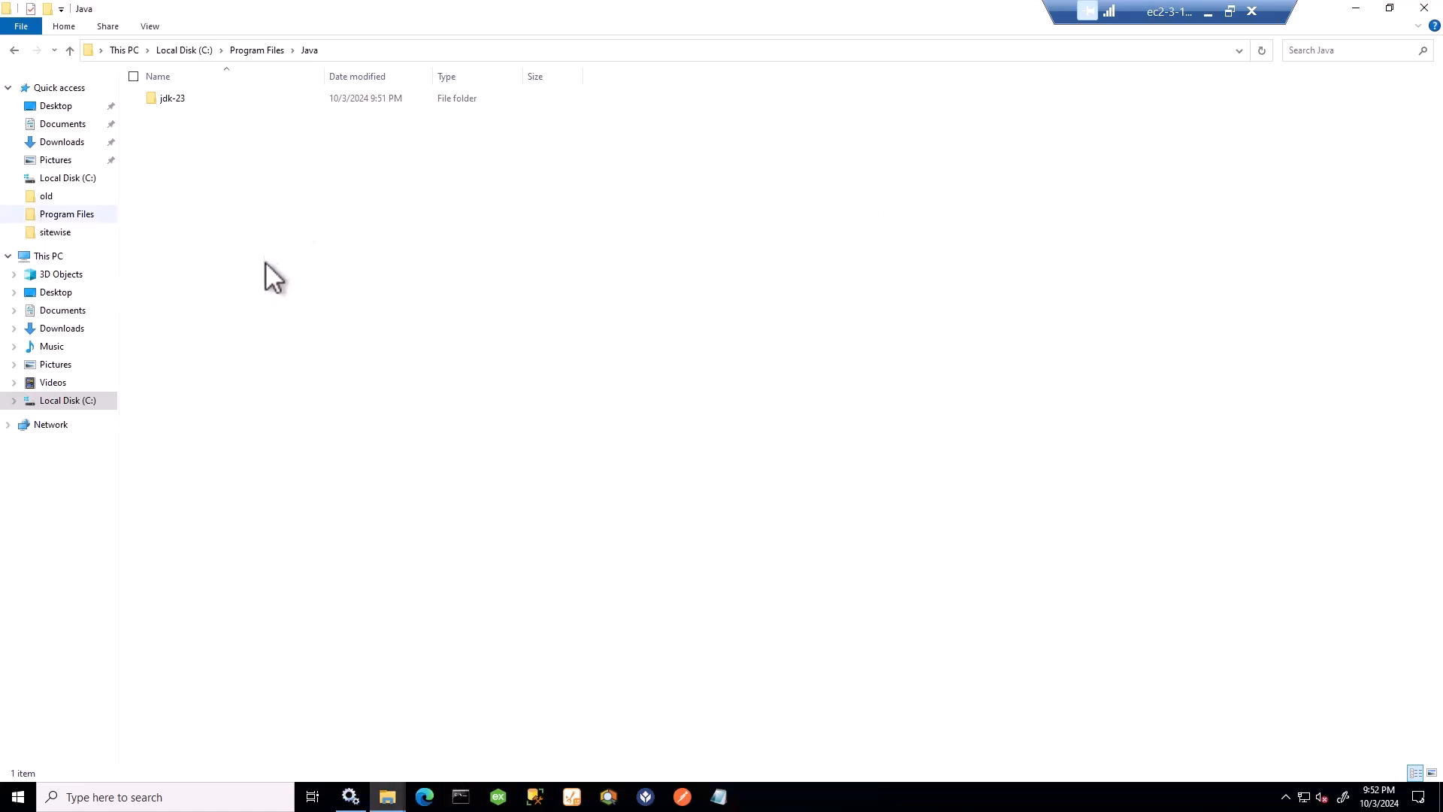
# Step: Copy the HighByte-Intelligence-Hub folder from Downloads and paste it into the root of Local Disk (C:)
pyautogui.click(216, 50)
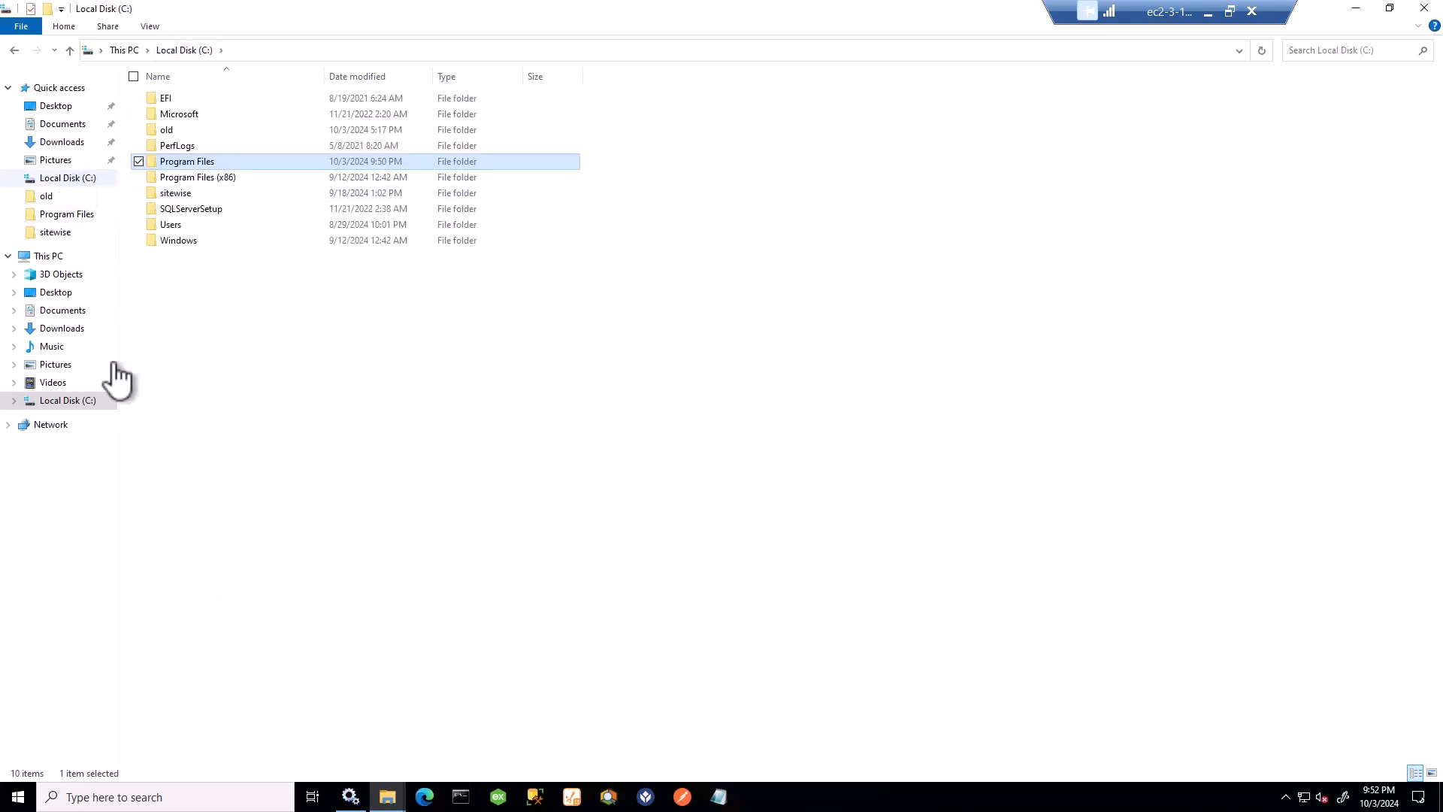
pyautogui.moveTo(388, 801)
pyautogui.click(323, 725)
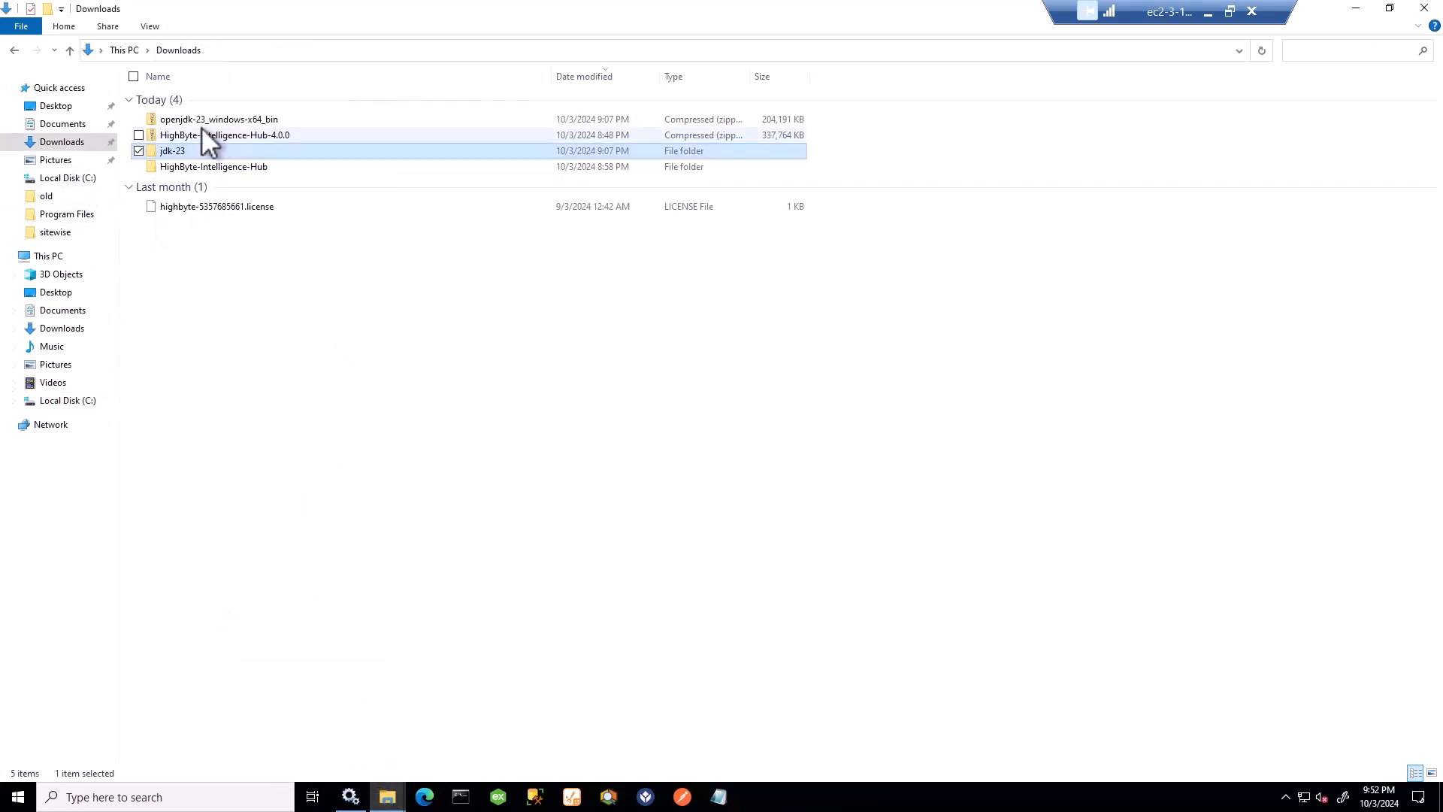
pyautogui.click(178, 165)
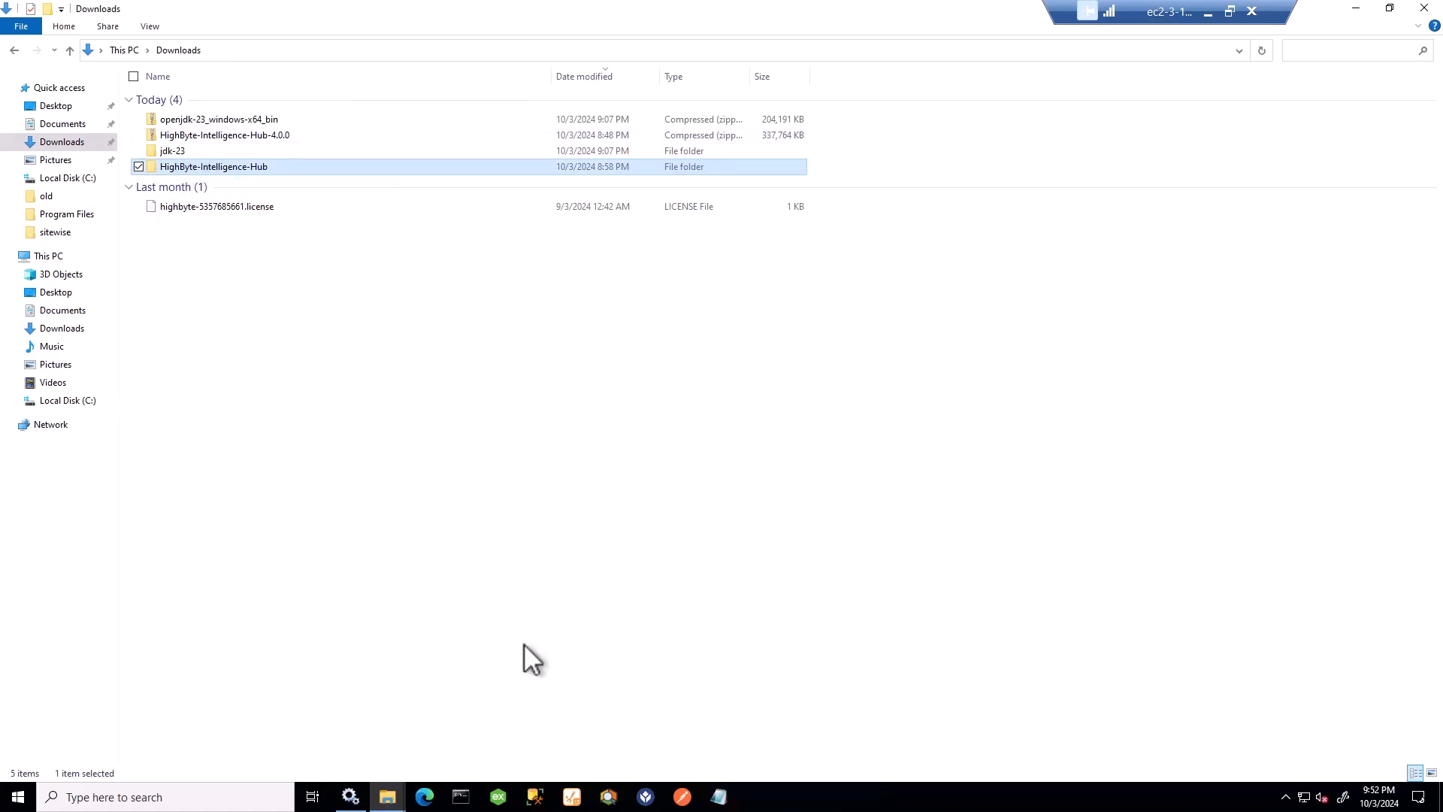
pyautogui.click(388, 797)
pyautogui.click(443, 740)
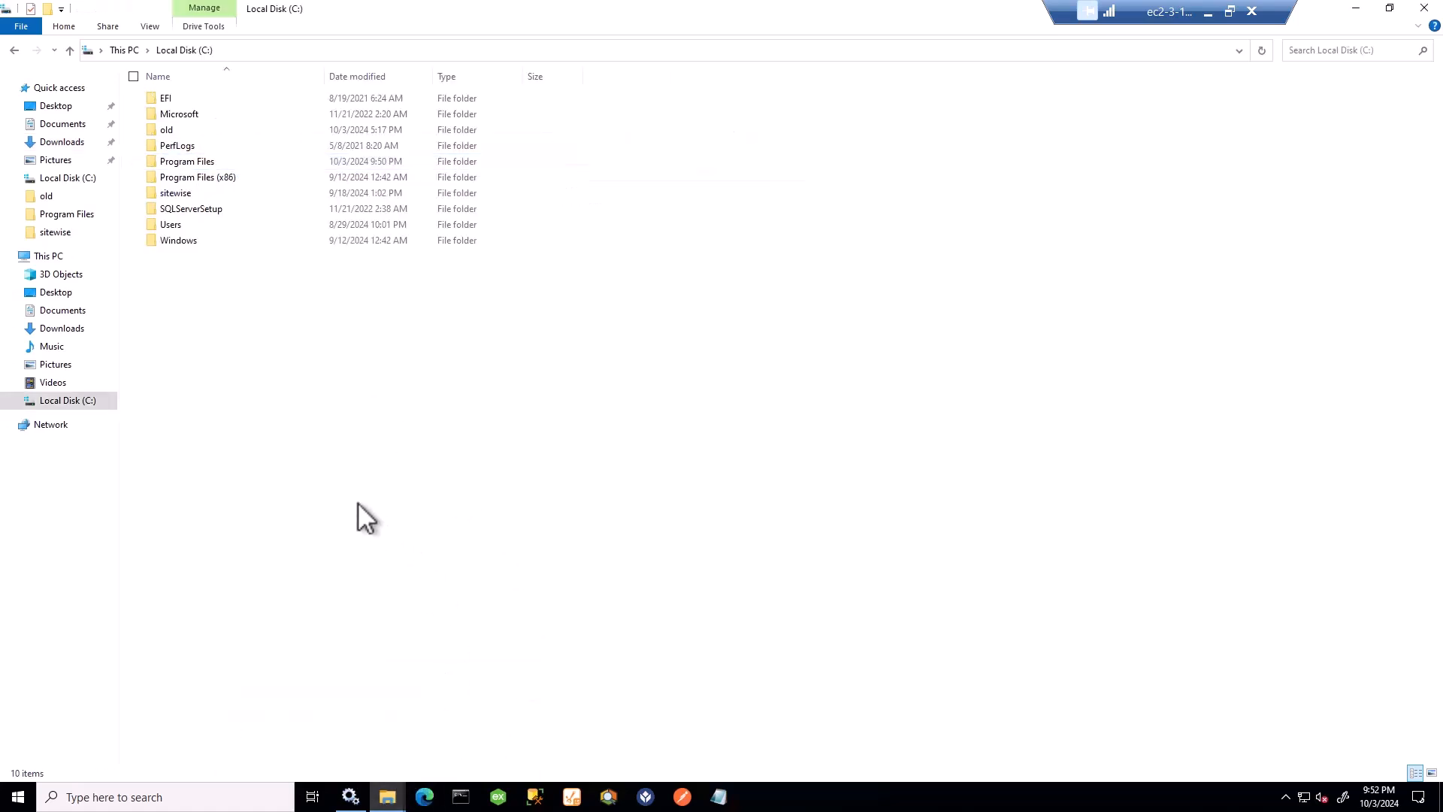
pyautogui.hotkey('ctrl', 'v')
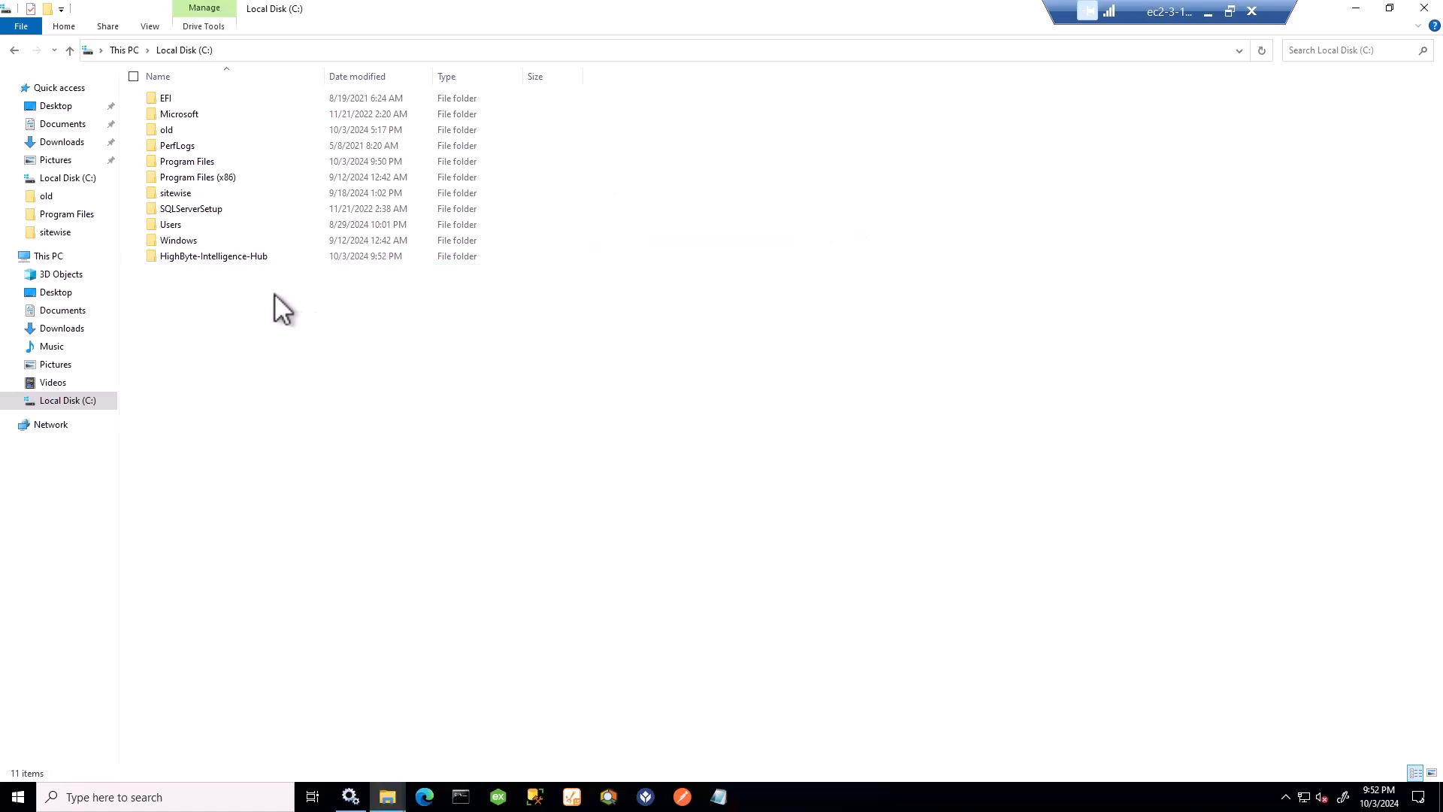
# Step: Duplicate intelligencehub-settings.json.template within the appData folder of C:\HighByte-Intelligence-Hub
pyautogui.doubleClick(234, 258)
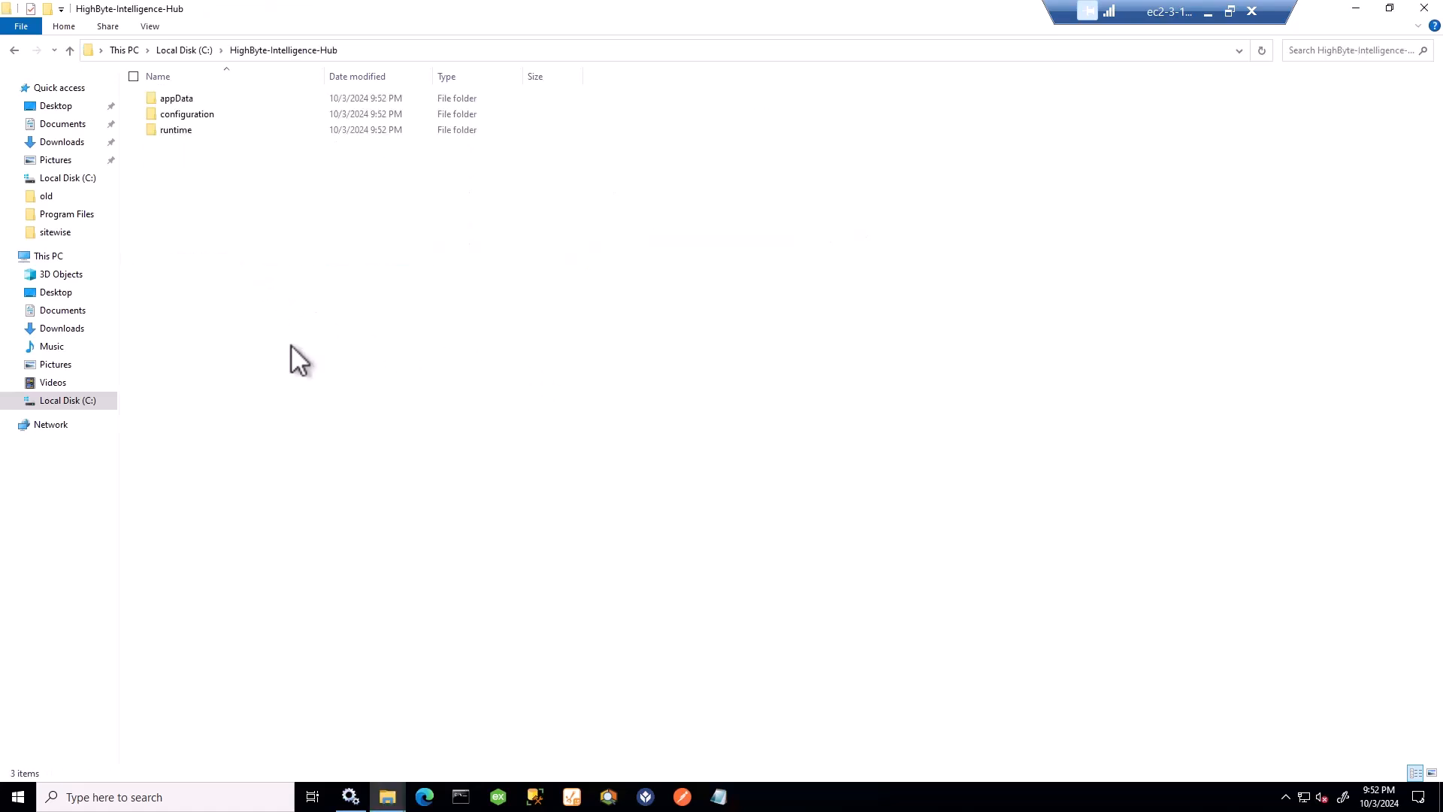
pyautogui.doubleClick(178, 93)
pyautogui.click(257, 115)
pyautogui.hotkey('ctrl', 'c')
pyautogui.hotkey('ctrl', 'v')
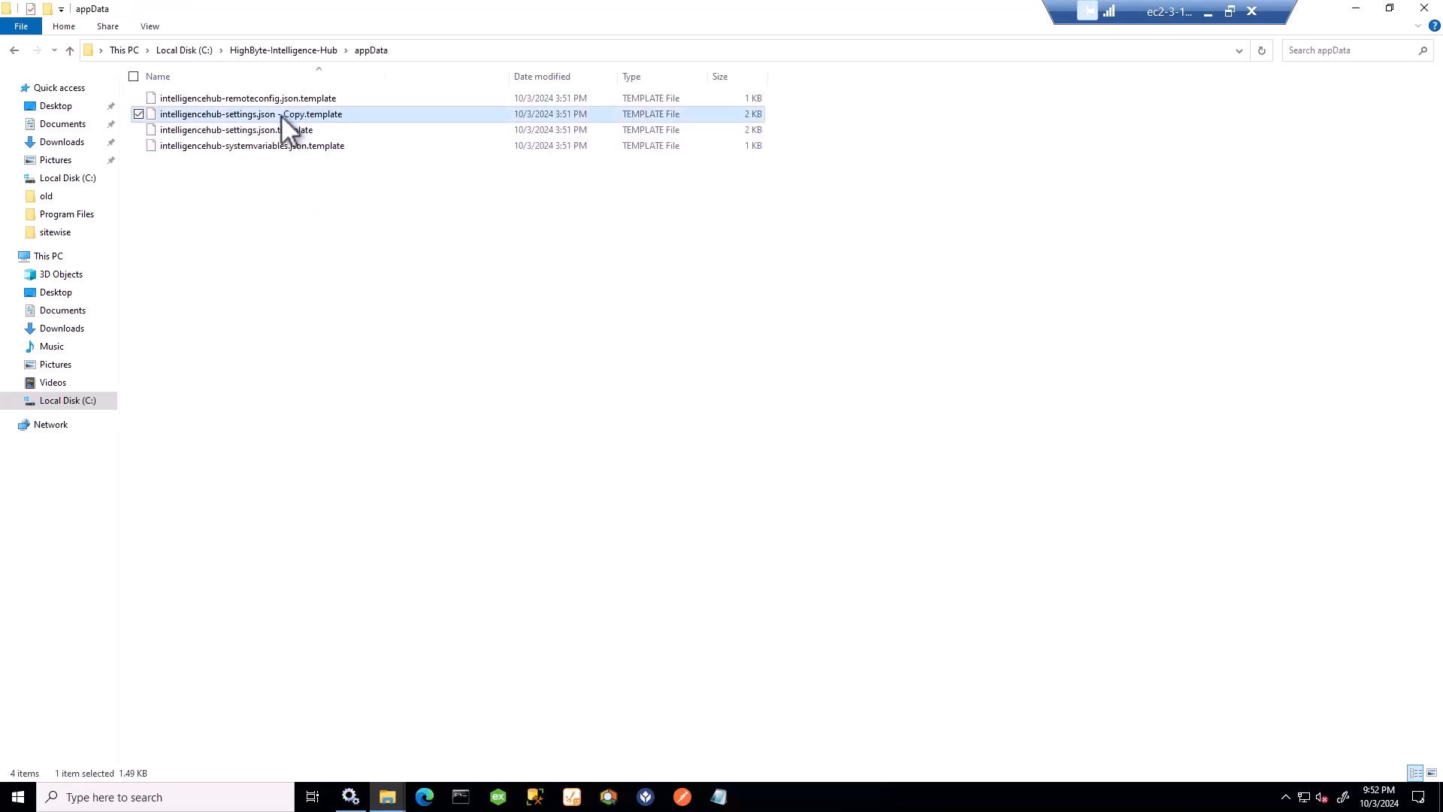
# Step: Rename the copied template to intelligencehub-settings.json and accept the file extension change
pyautogui.click(281, 114)
pyautogui.moveTo(278, 114); pyautogui.dragTo(363, 115)
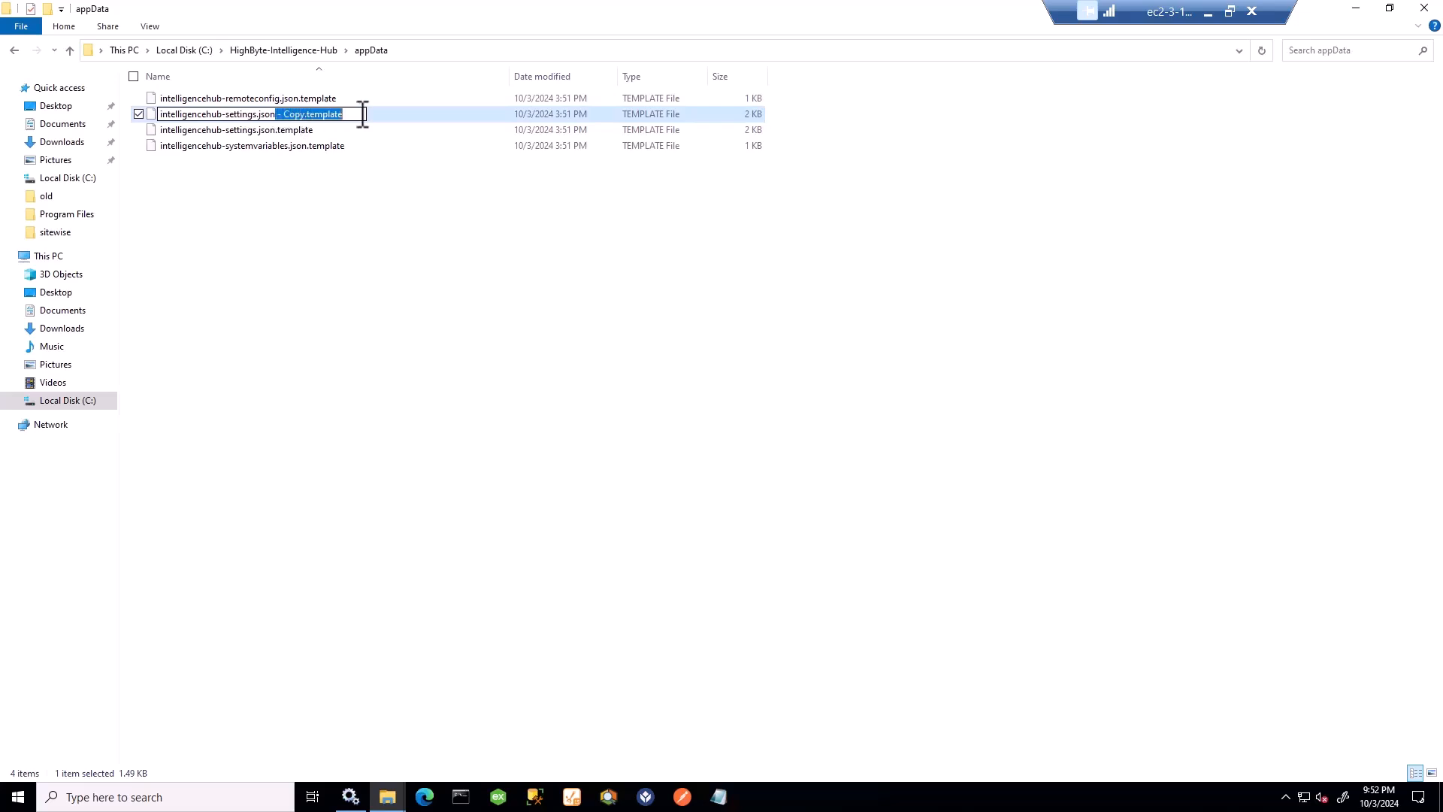
pyautogui.press('BackSpace')
pyautogui.press('Return')
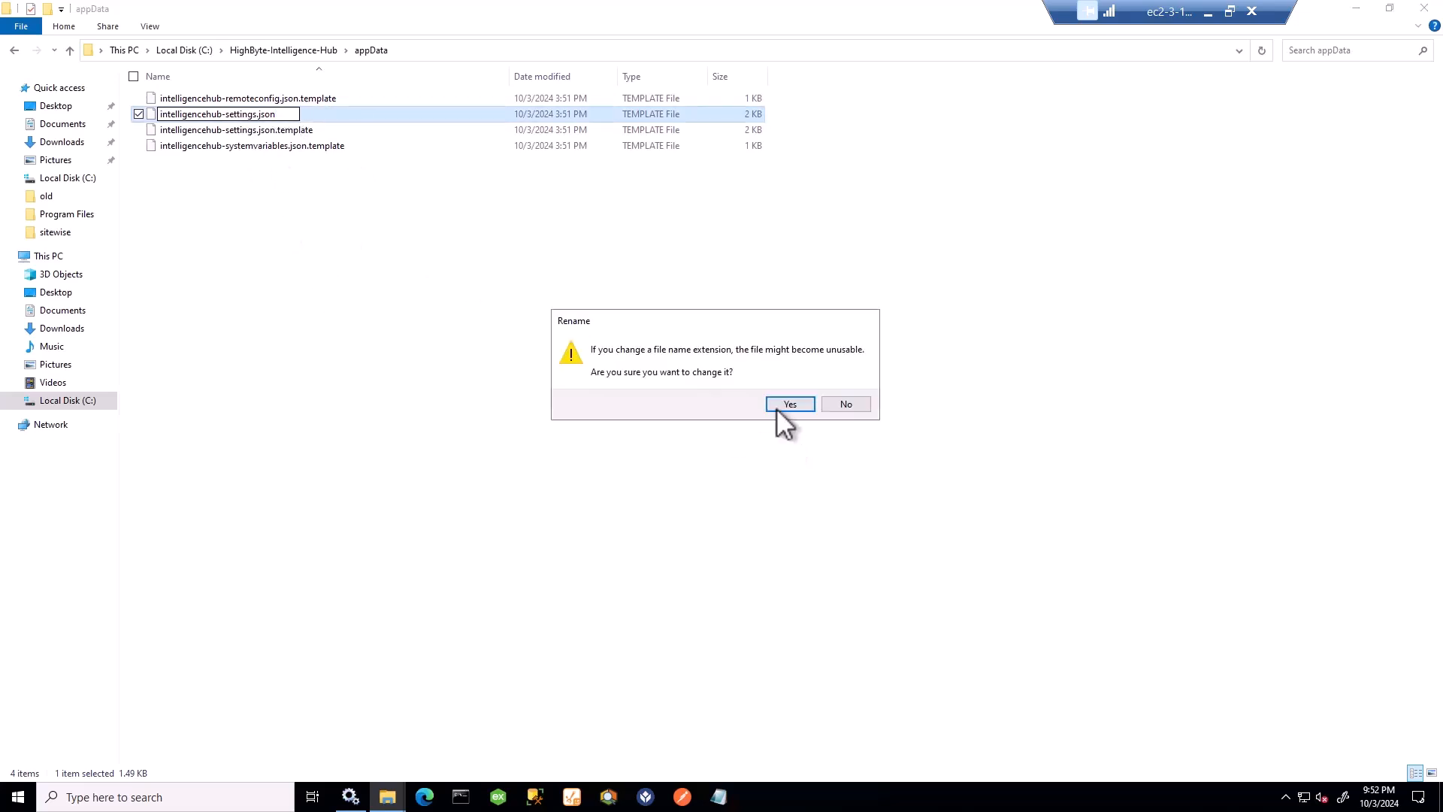
pyautogui.click(780, 409)
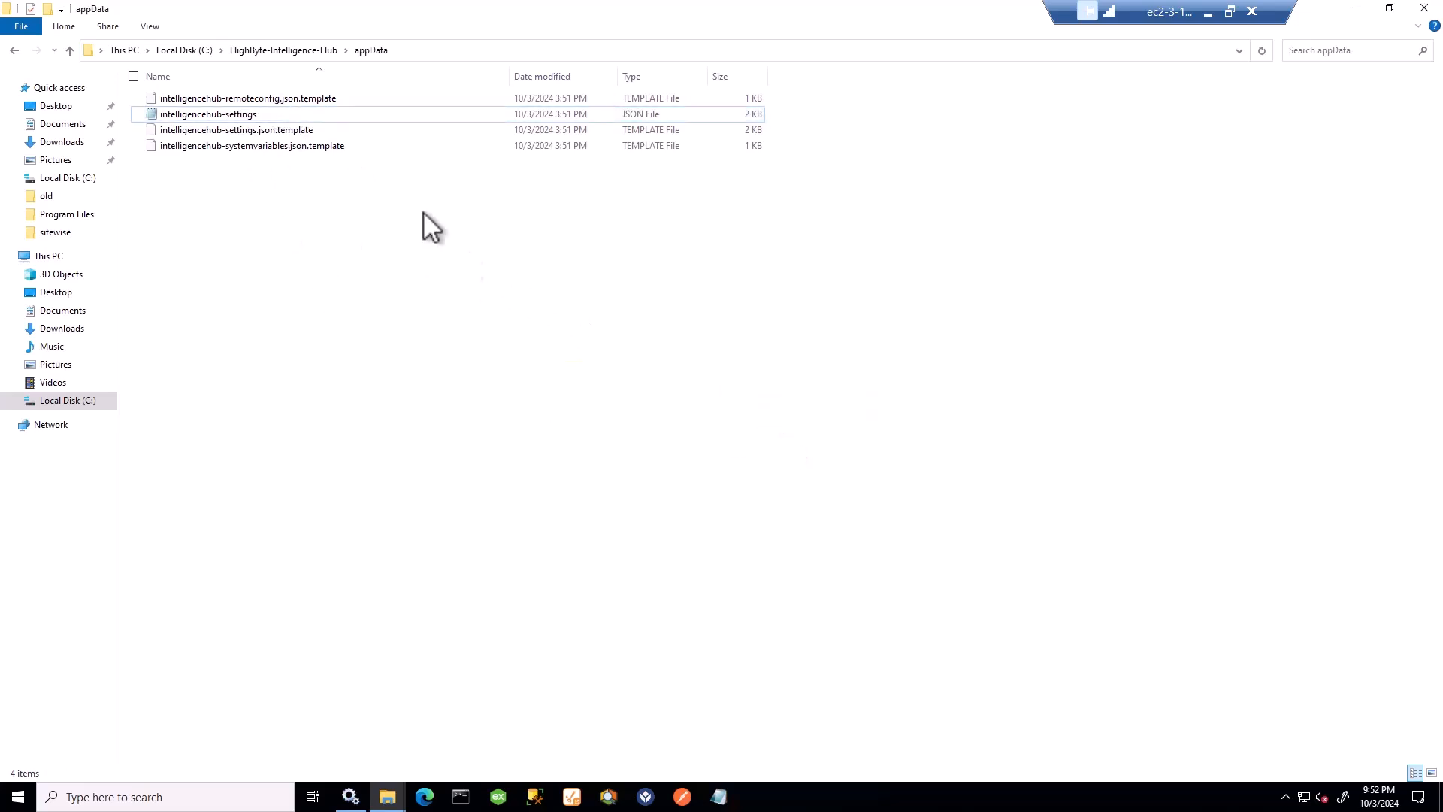
# Step: Open the intelligencehub-settings JSON file for editing in Notepad++
pyautogui.click(231, 117)
pyautogui.rightClick(232, 118)
pyautogui.click(403, 278)
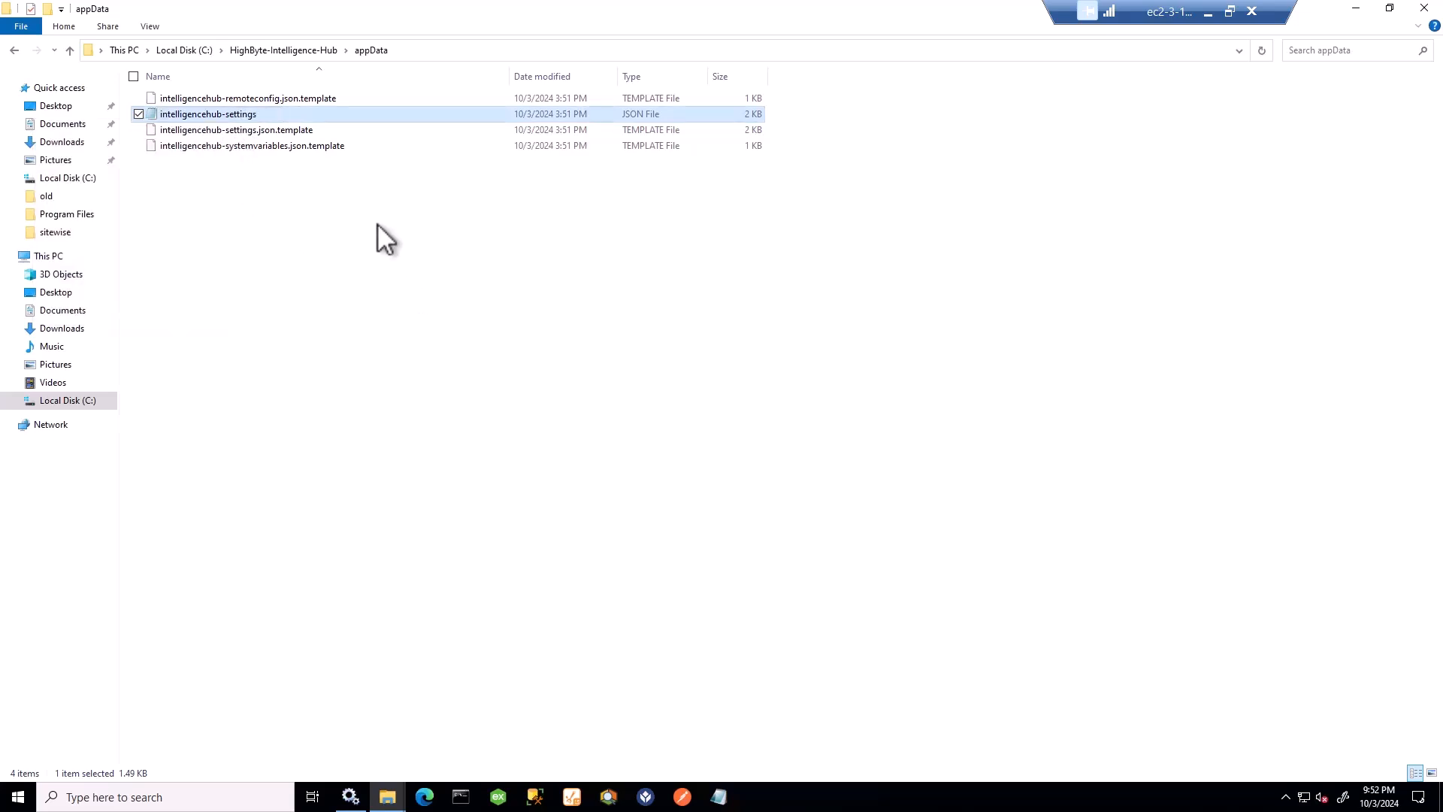
pyautogui.rightClick(232, 115)
pyautogui.click(181, 159)
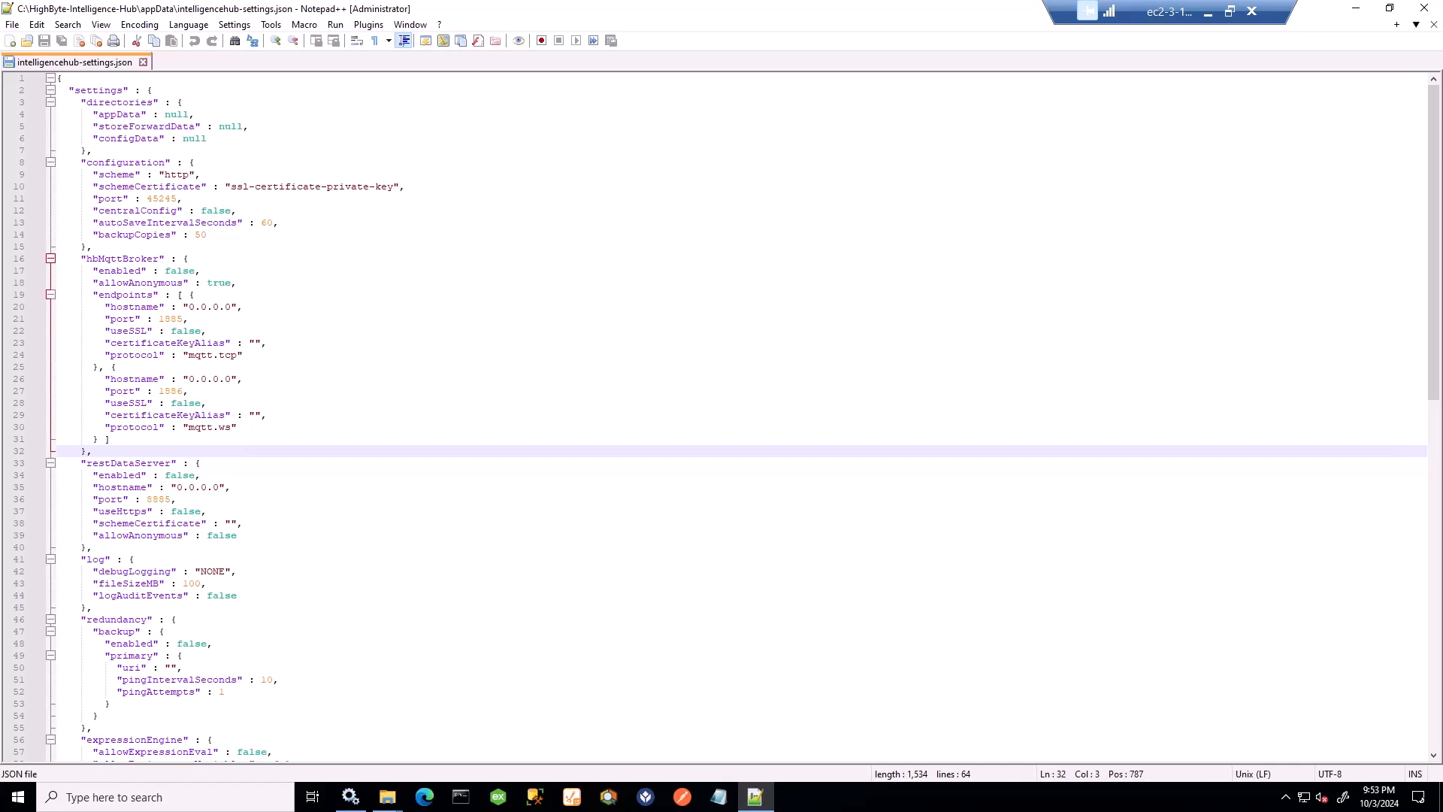
# Step: Set appData to "..\\appData", storeForwardData to "..\\storeForwardData" and configData to "..\\configuration\\" under directories, save the file and close the editor
pyautogui.doubleClick(174, 114)
pyautogui.hotkey('ctrl', 'v')
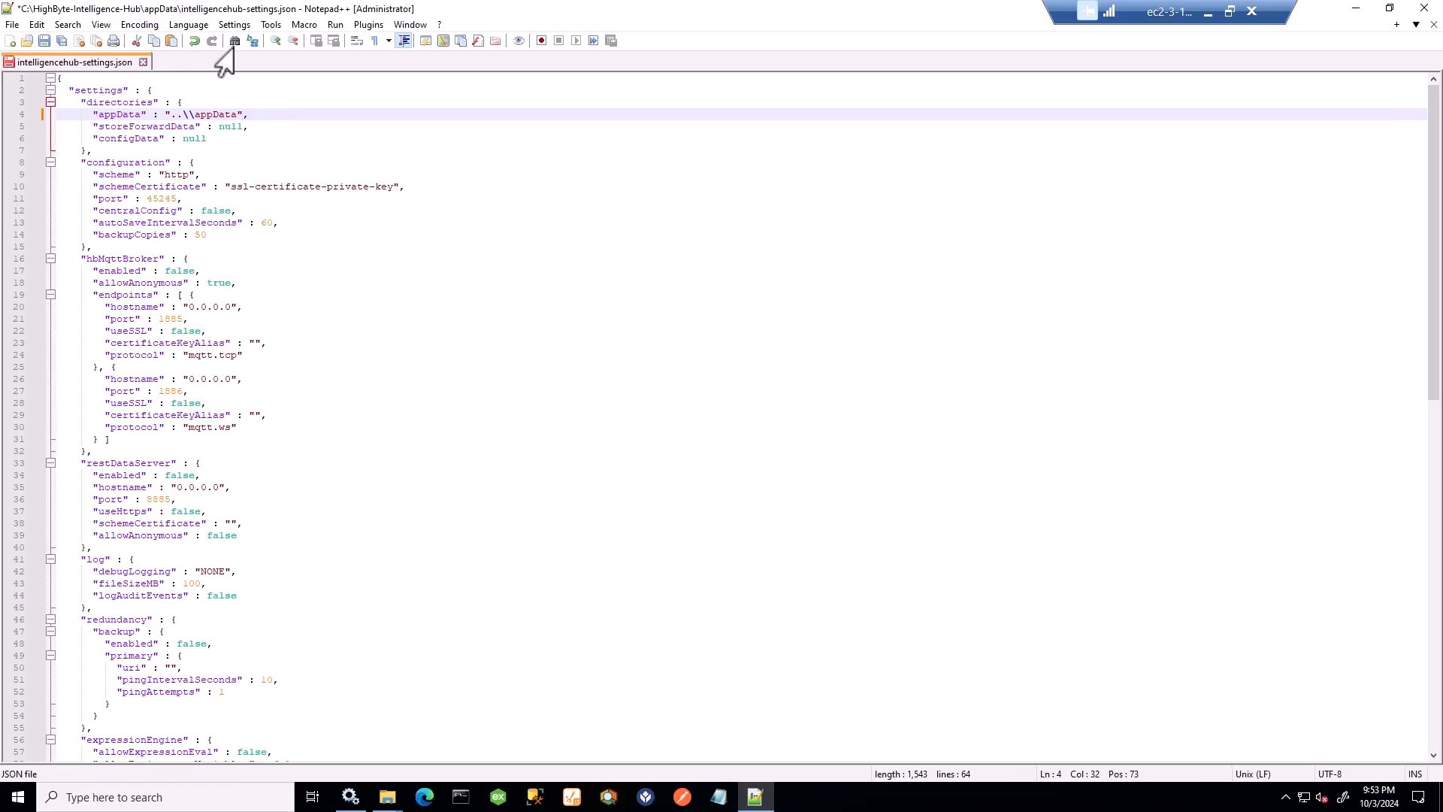
pyautogui.doubleClick(230, 126)
pyautogui.hotkey('ctrl', 'v')
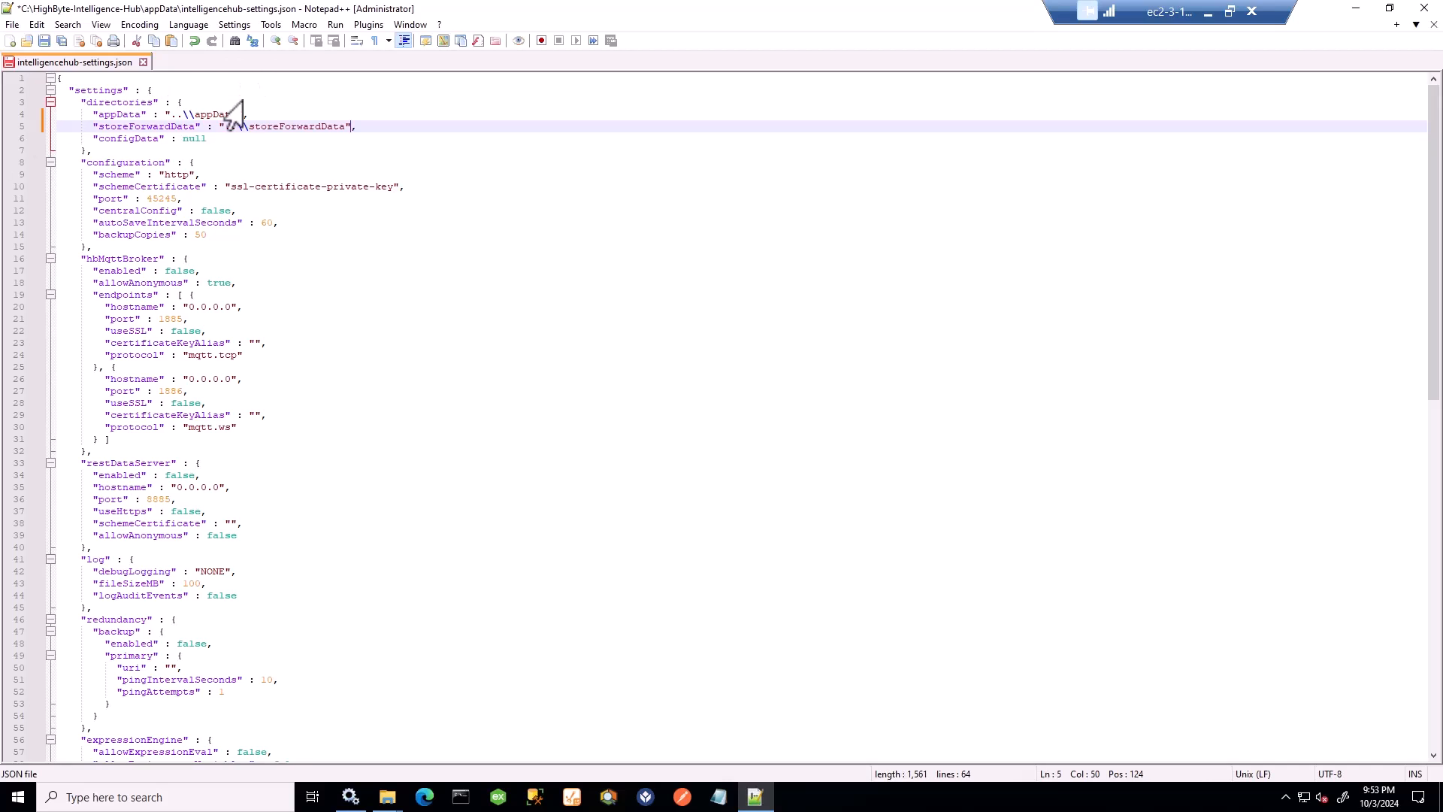
pyautogui.doubleClick(188, 139)
pyautogui.hotkey('ctrl', 'v')
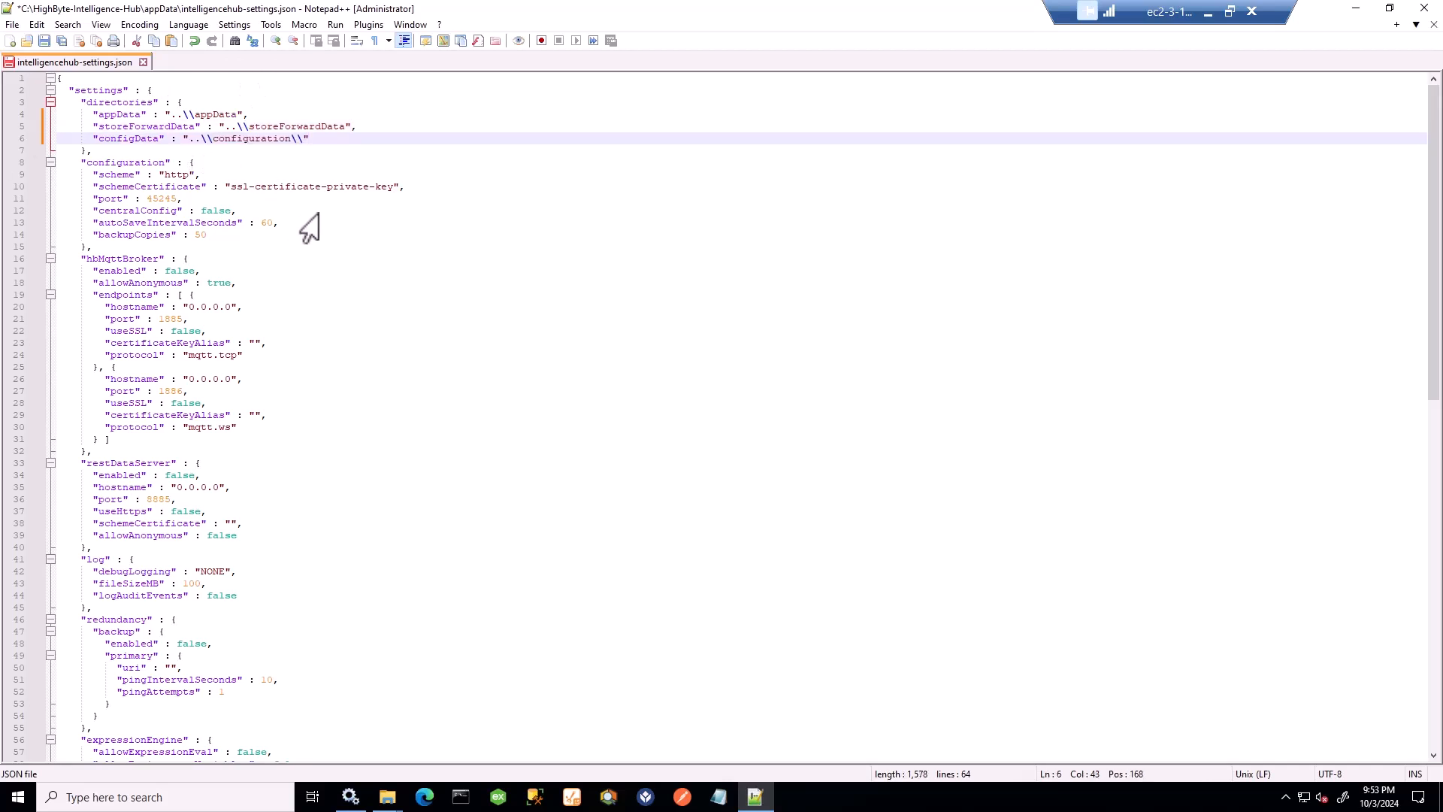
pyautogui.click(399, 271)
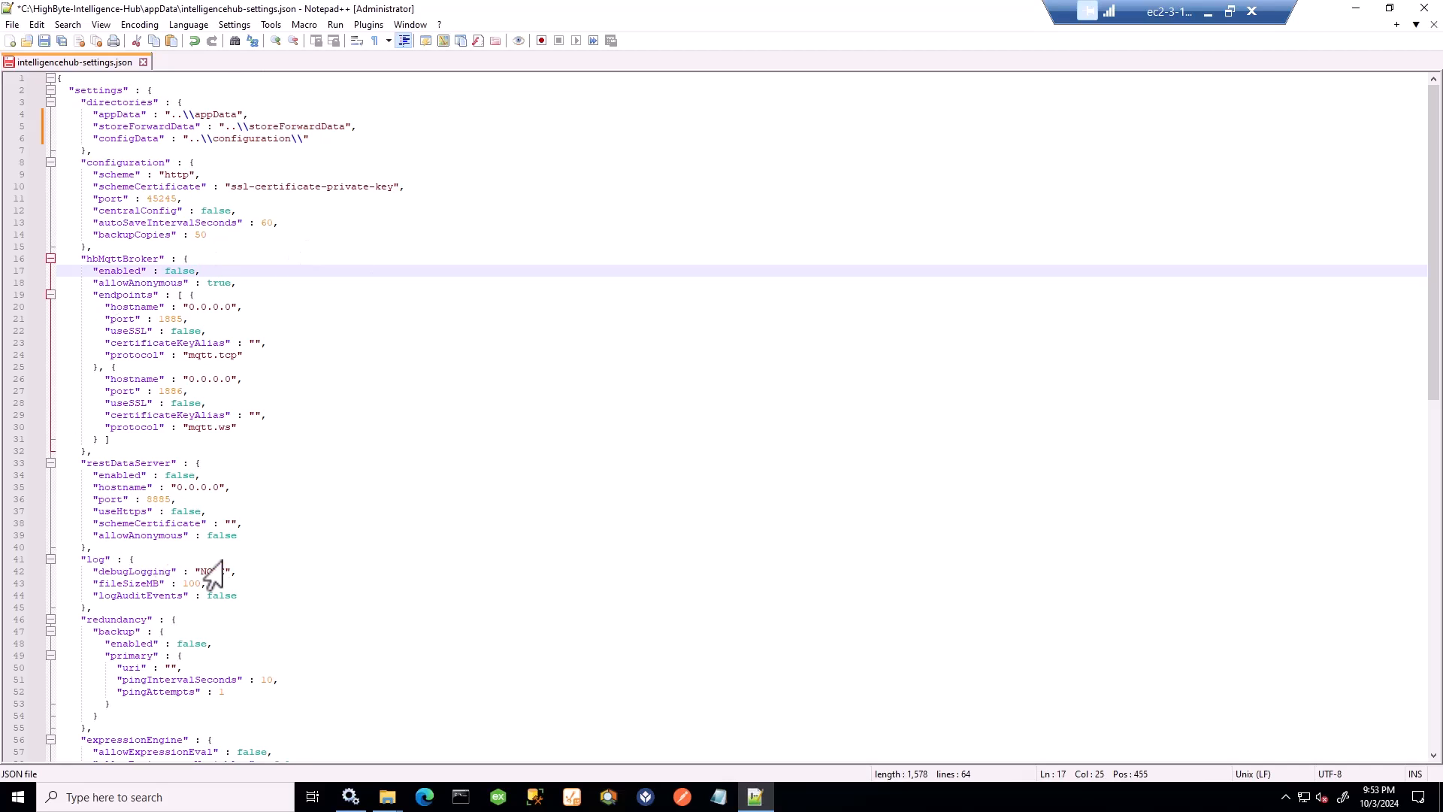
pyautogui.click(56, 45)
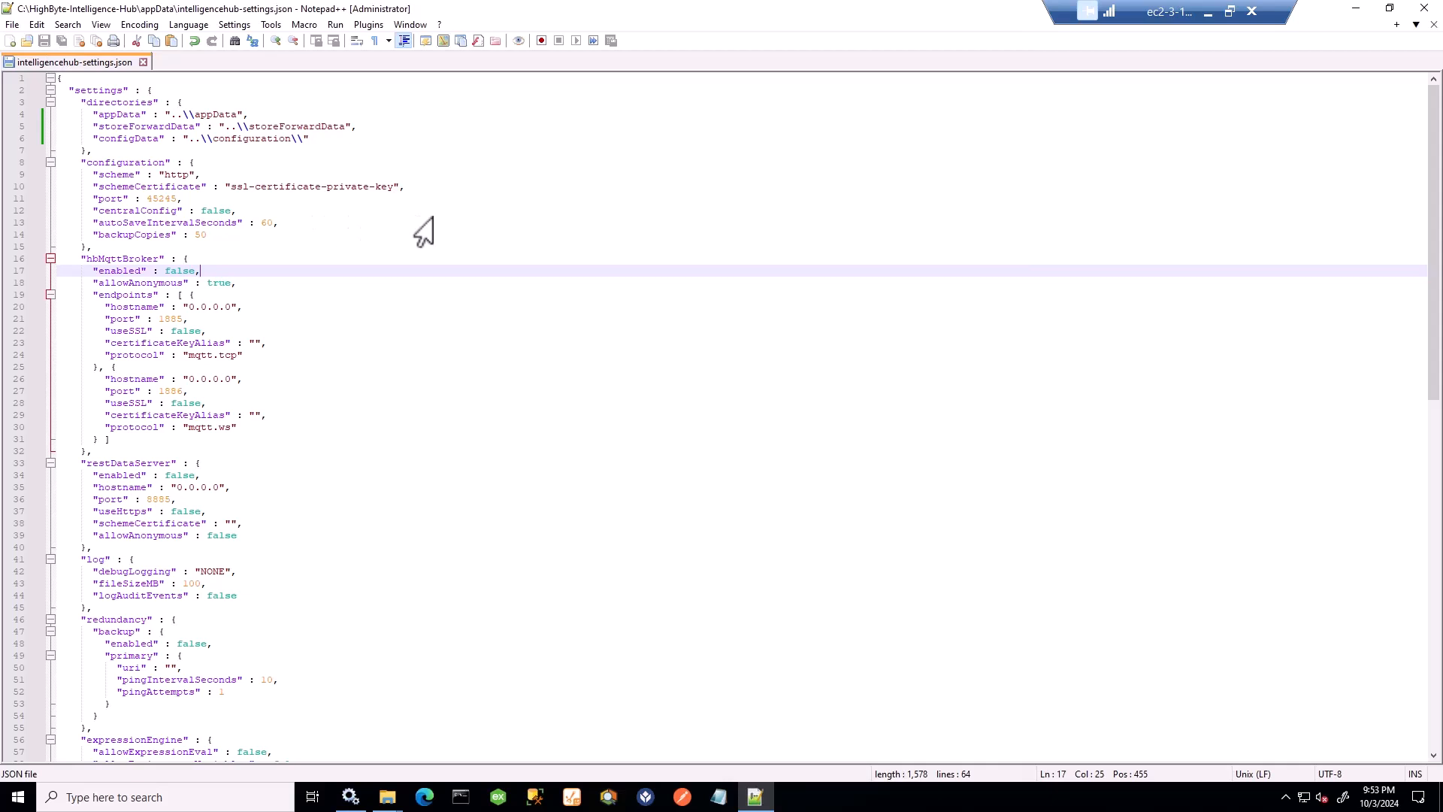
pyautogui.click(982, 320)
pyautogui.click(1424, 7)
pyautogui.click(516, 370)
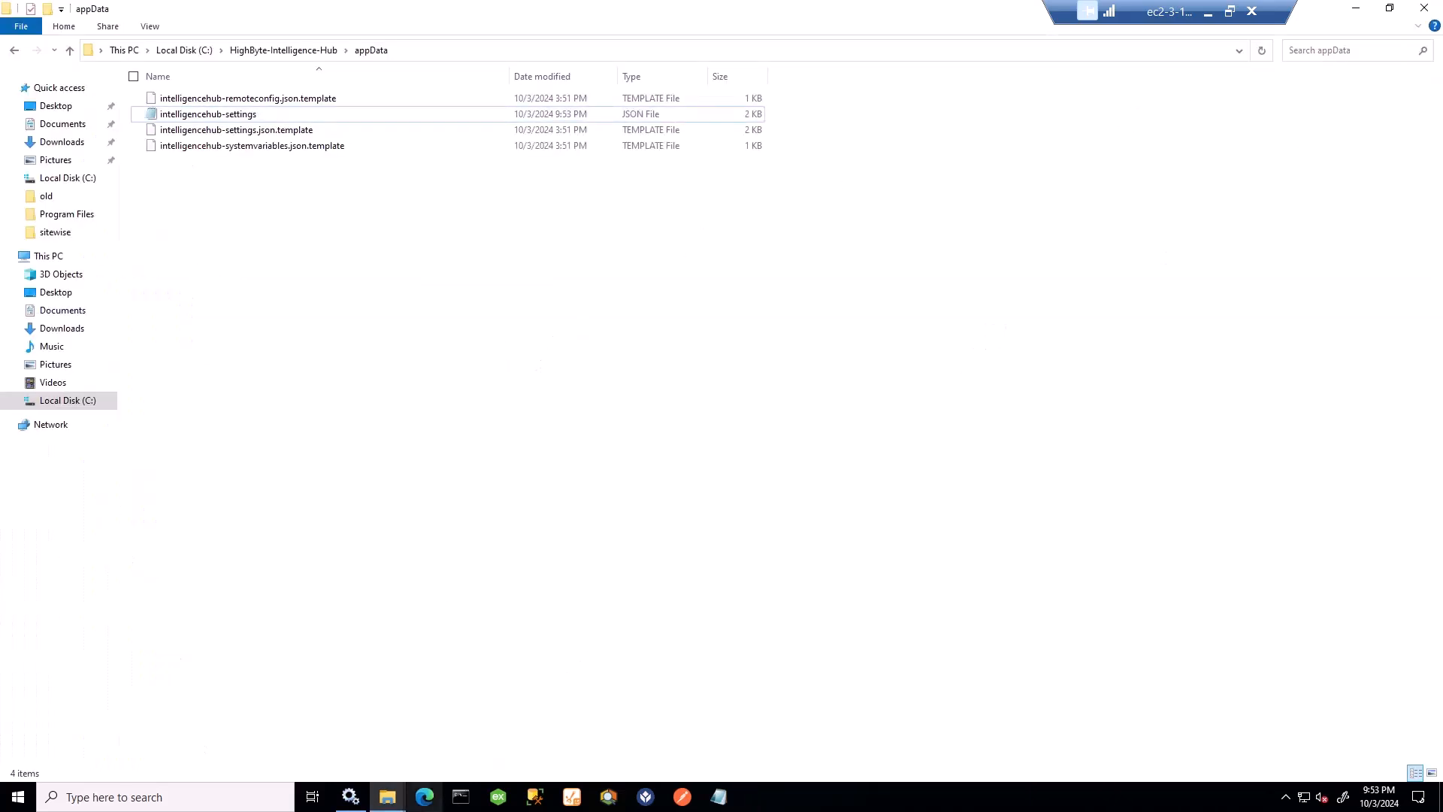
# Step: Run the install-windows-service batch file from the runtime\service folder of HighByte-Intelligence-Hub
pyautogui.click(297, 50)
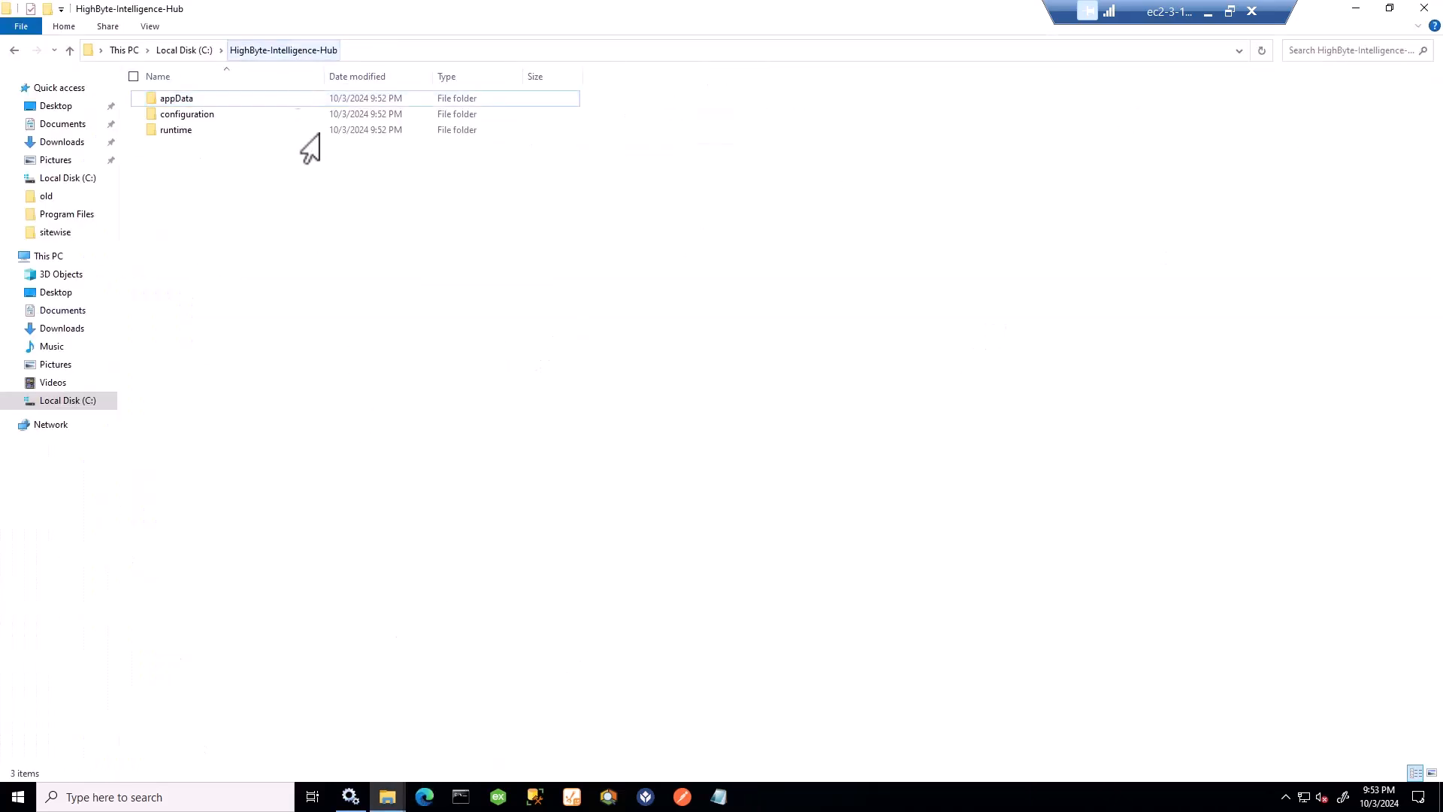
pyautogui.doubleClick(178, 133)
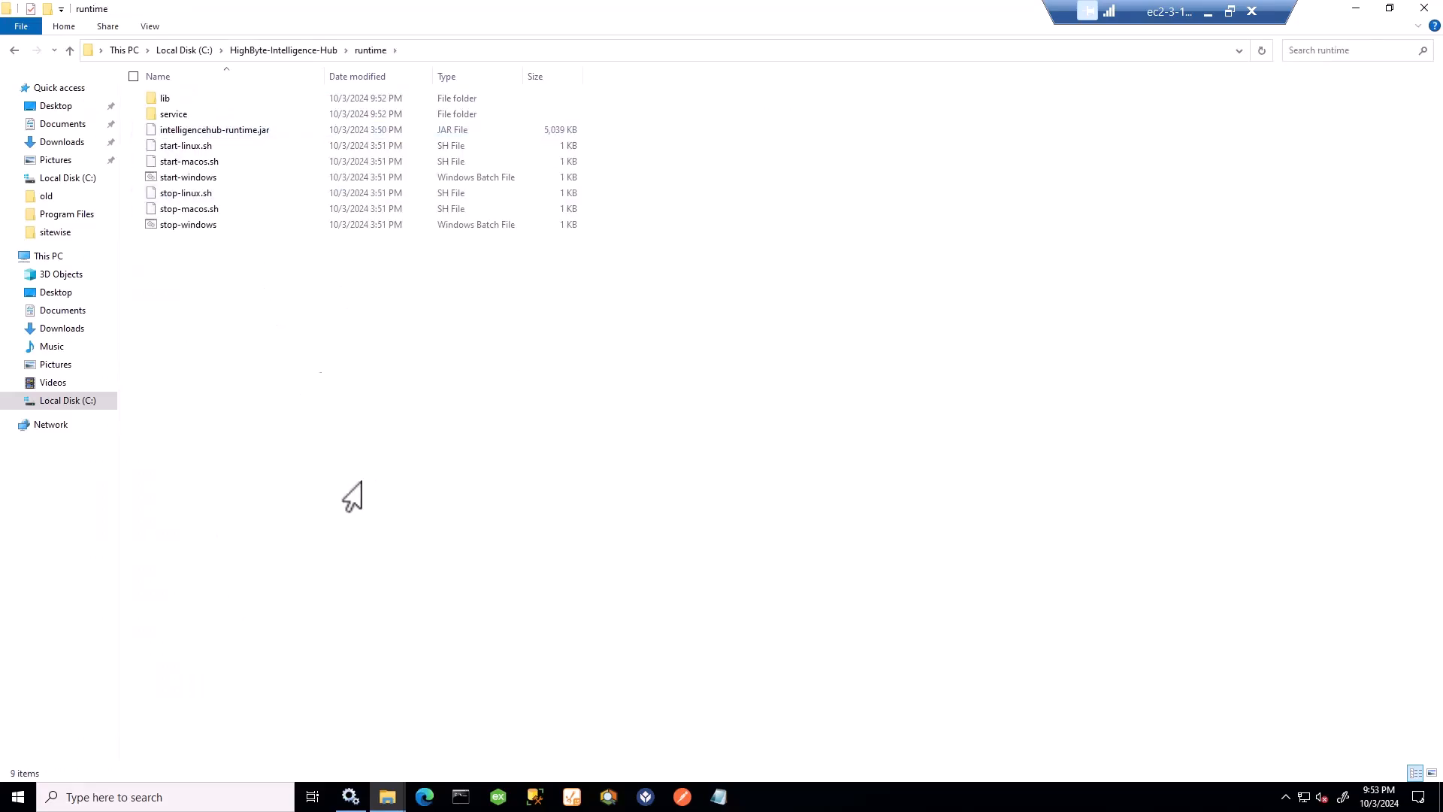
pyautogui.click(349, 795)
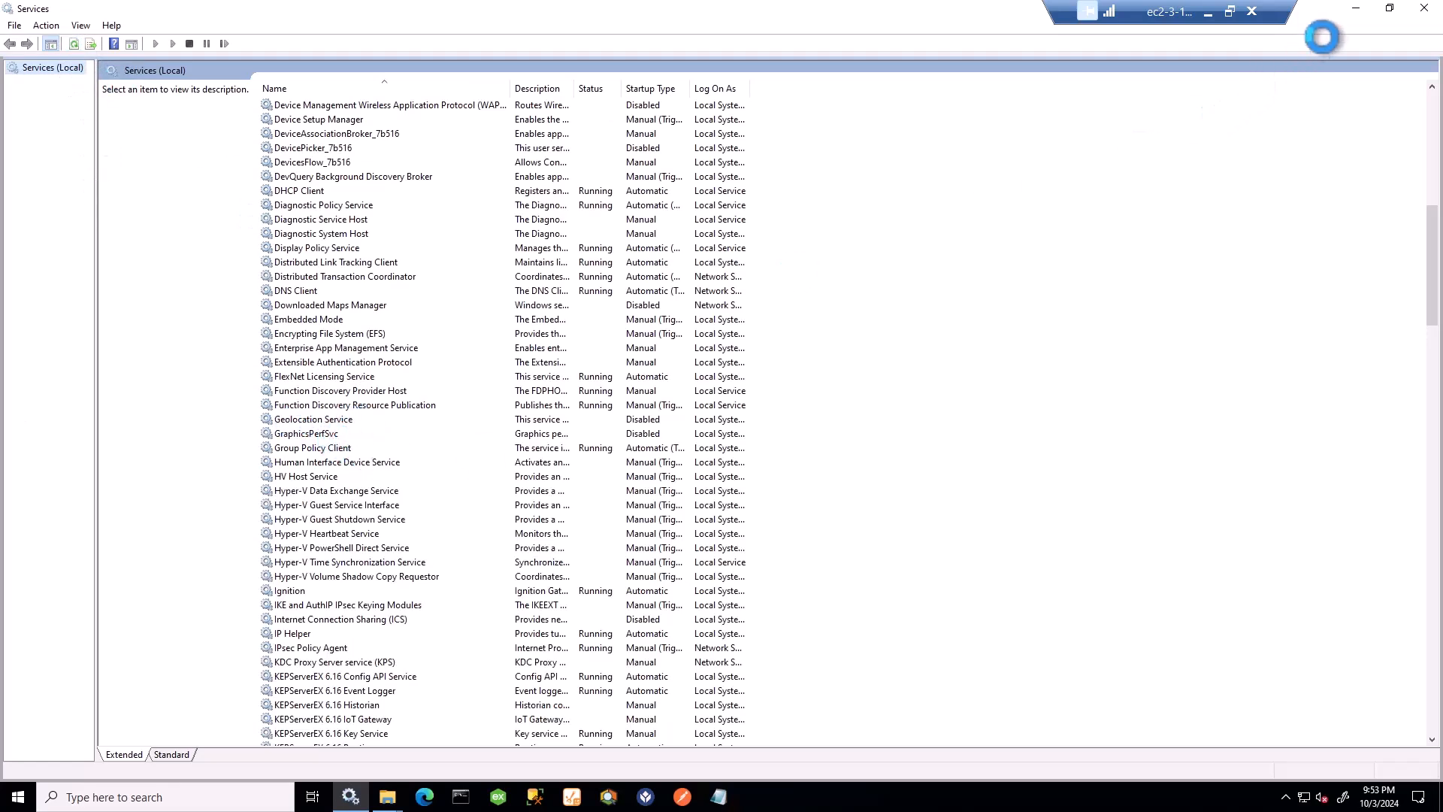
pyautogui.click(1349, 9)
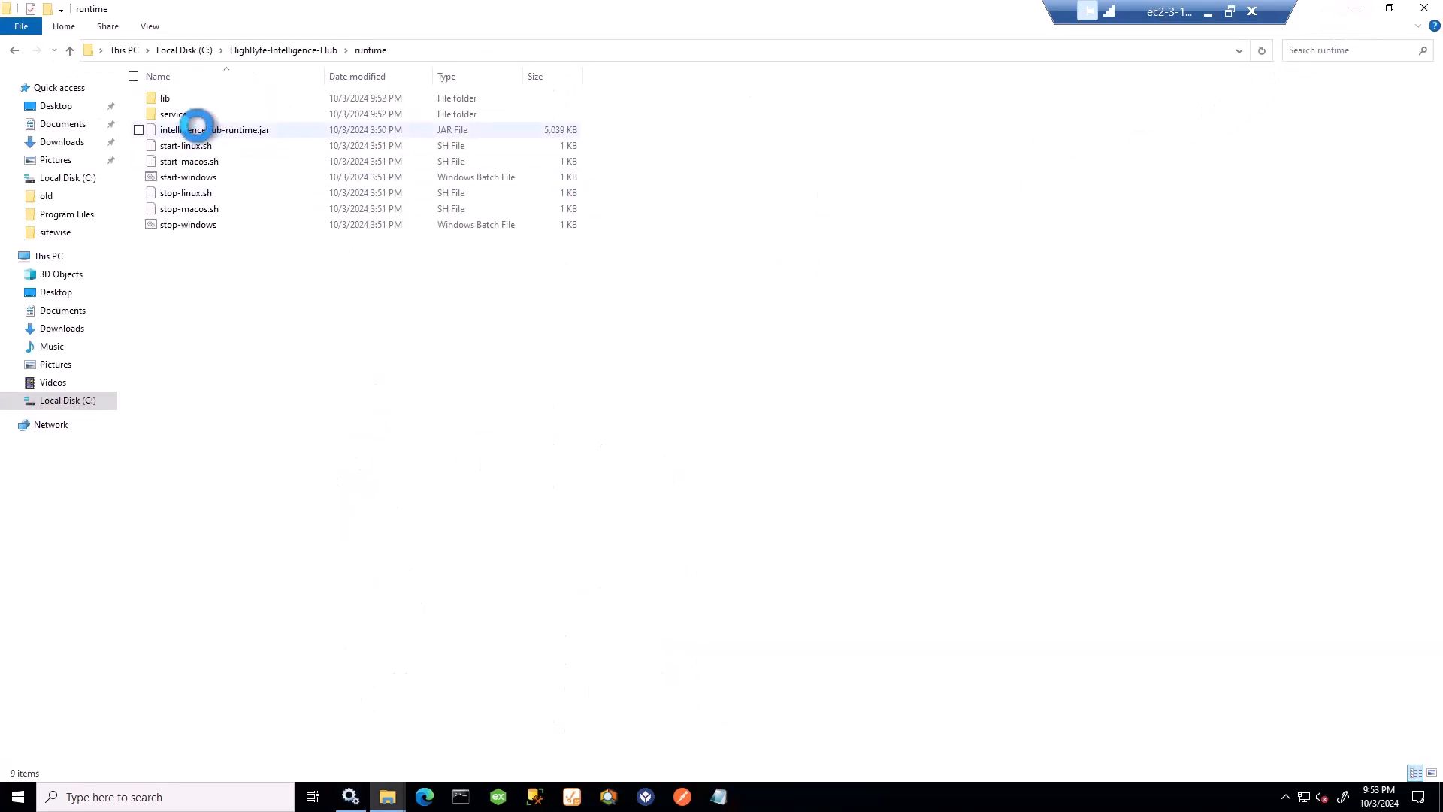
pyautogui.doubleClick(195, 112)
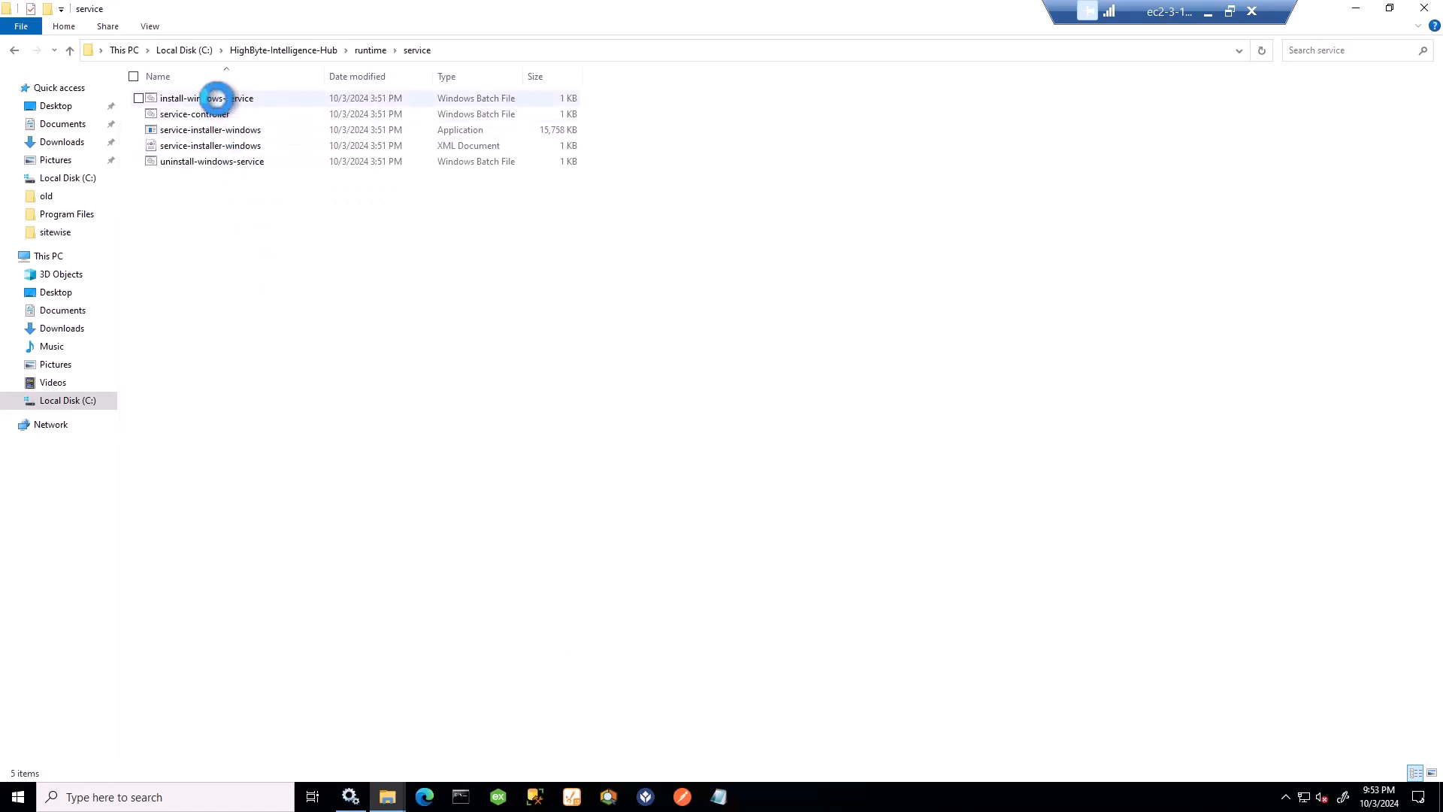
pyautogui.doubleClick(217, 99)
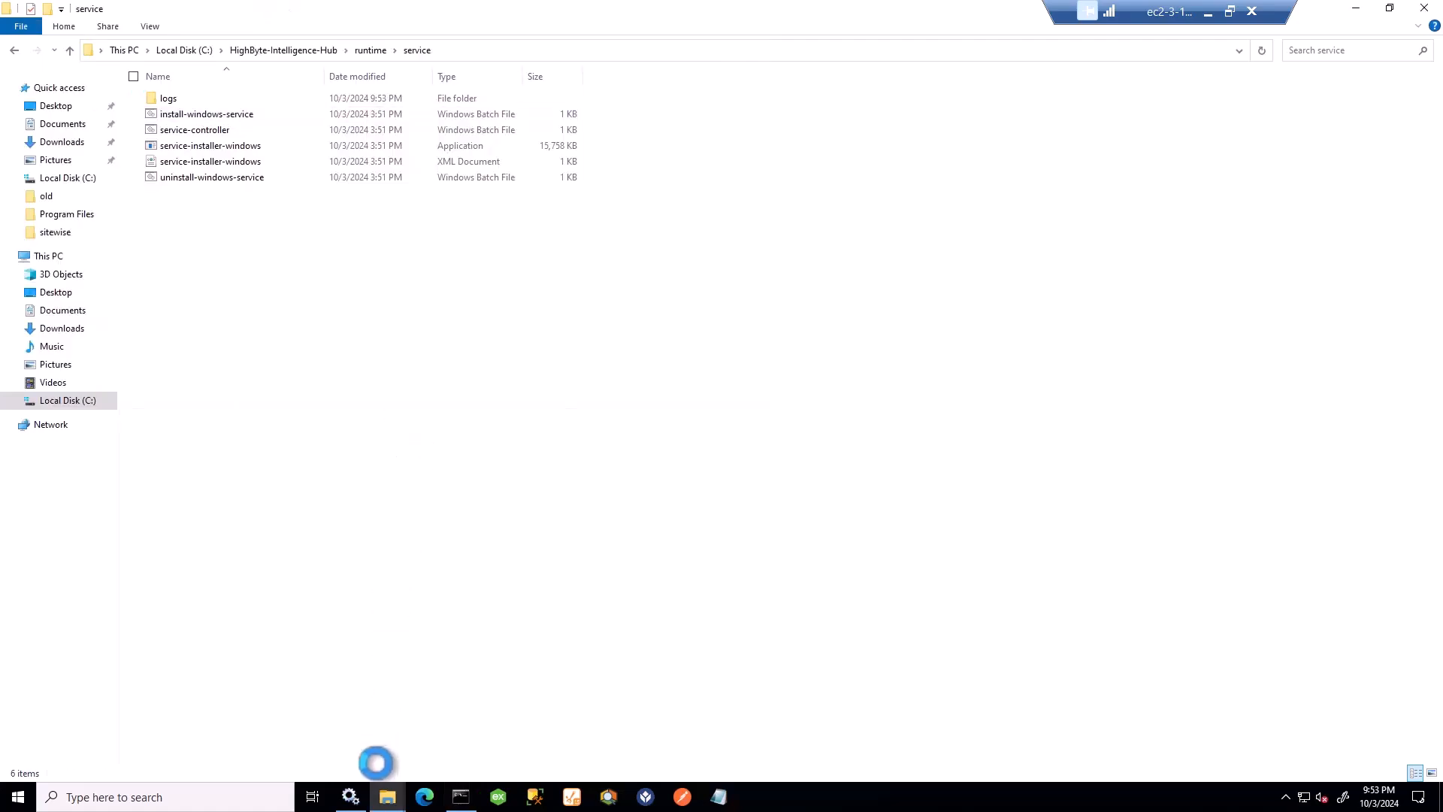
# Step: Switch to Services, refresh the list and select the HighByte Intelligence Hub Runtime service to check its status
pyautogui.click(355, 793)
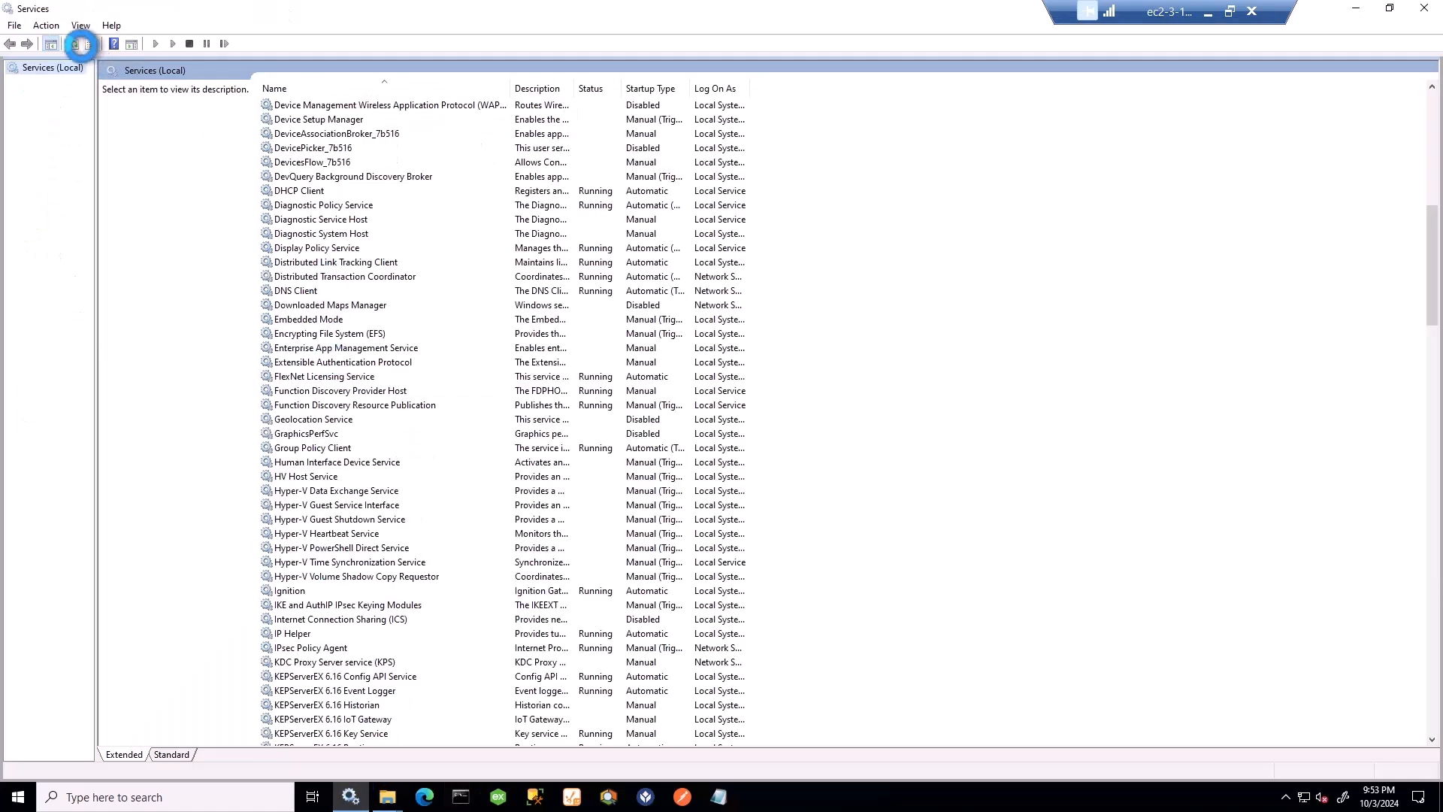
pyautogui.click(75, 45)
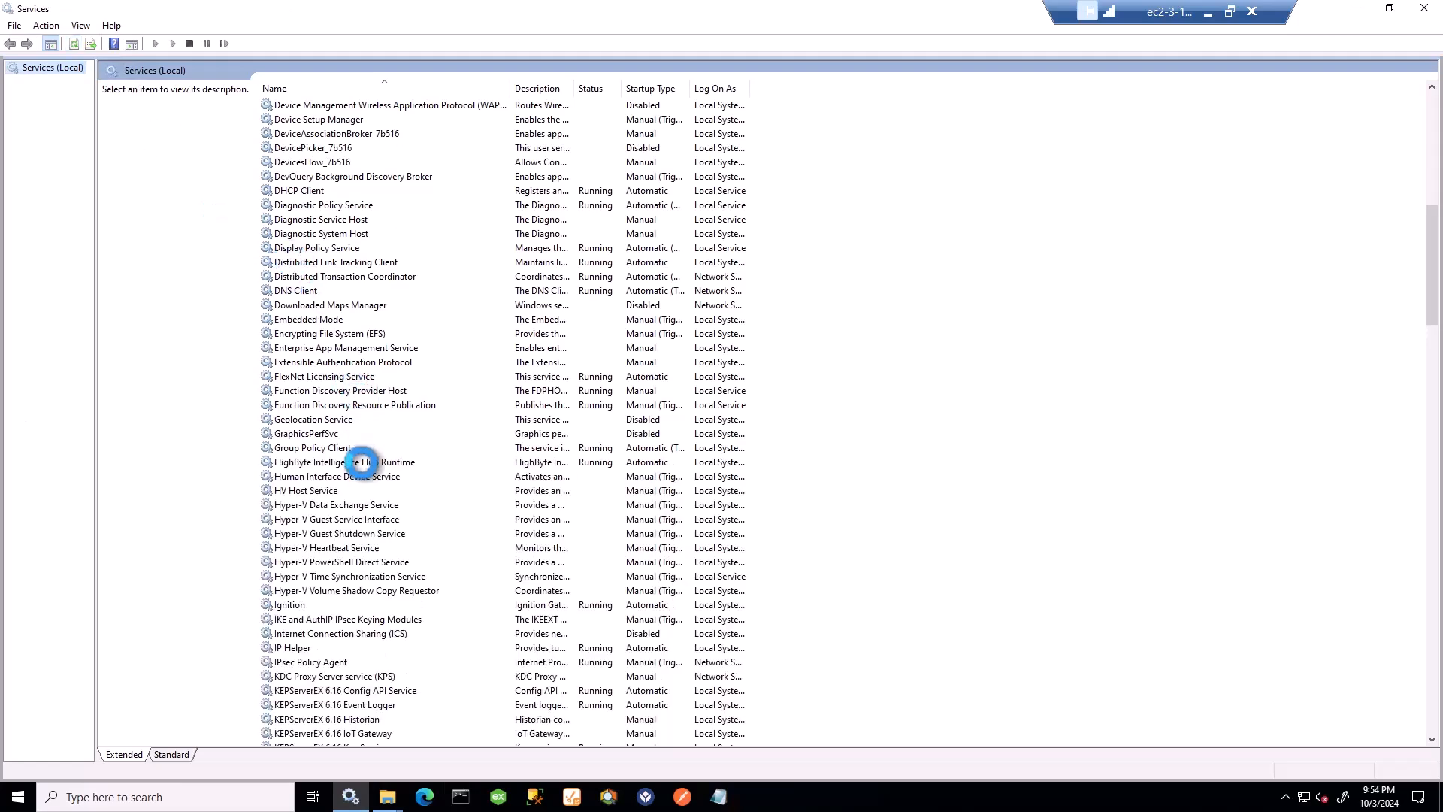
pyautogui.click(362, 463)
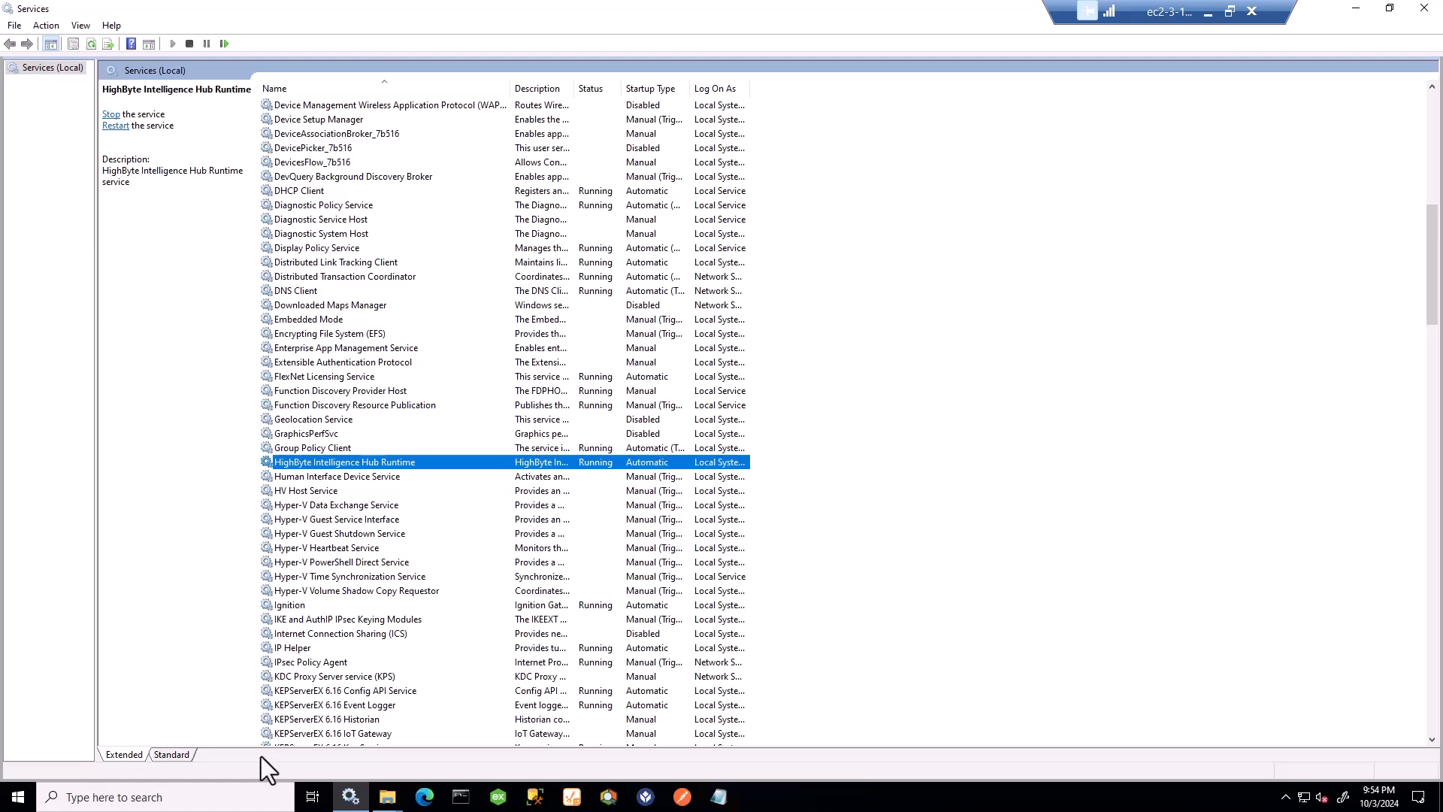
# Step: Switch to Microsoft Edge, open localhost:45245 and sign in to Intelligence Hub as administrator with the account password
pyautogui.click(424, 797)
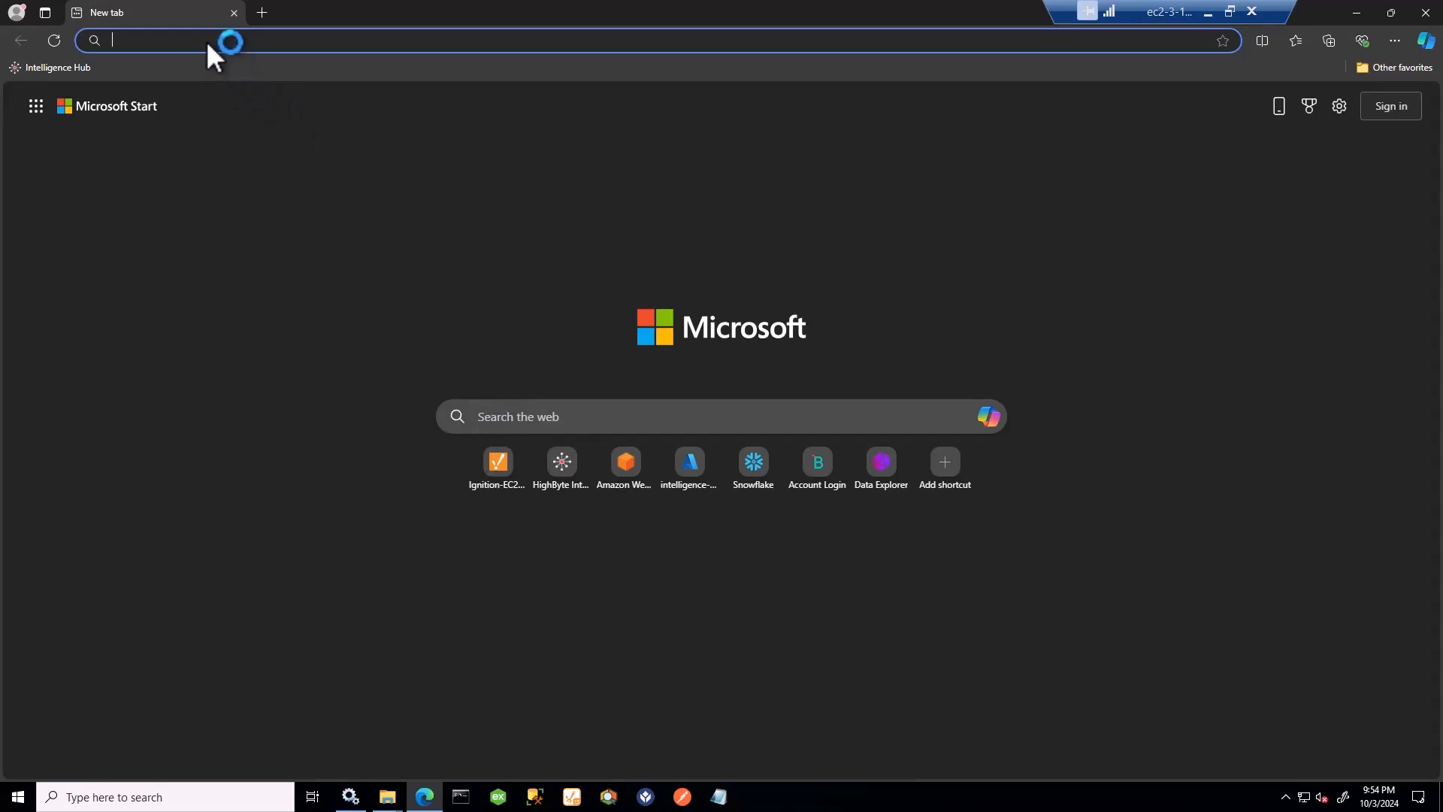
pyautogui.write('localhost:45245')
pyautogui.press('Return')
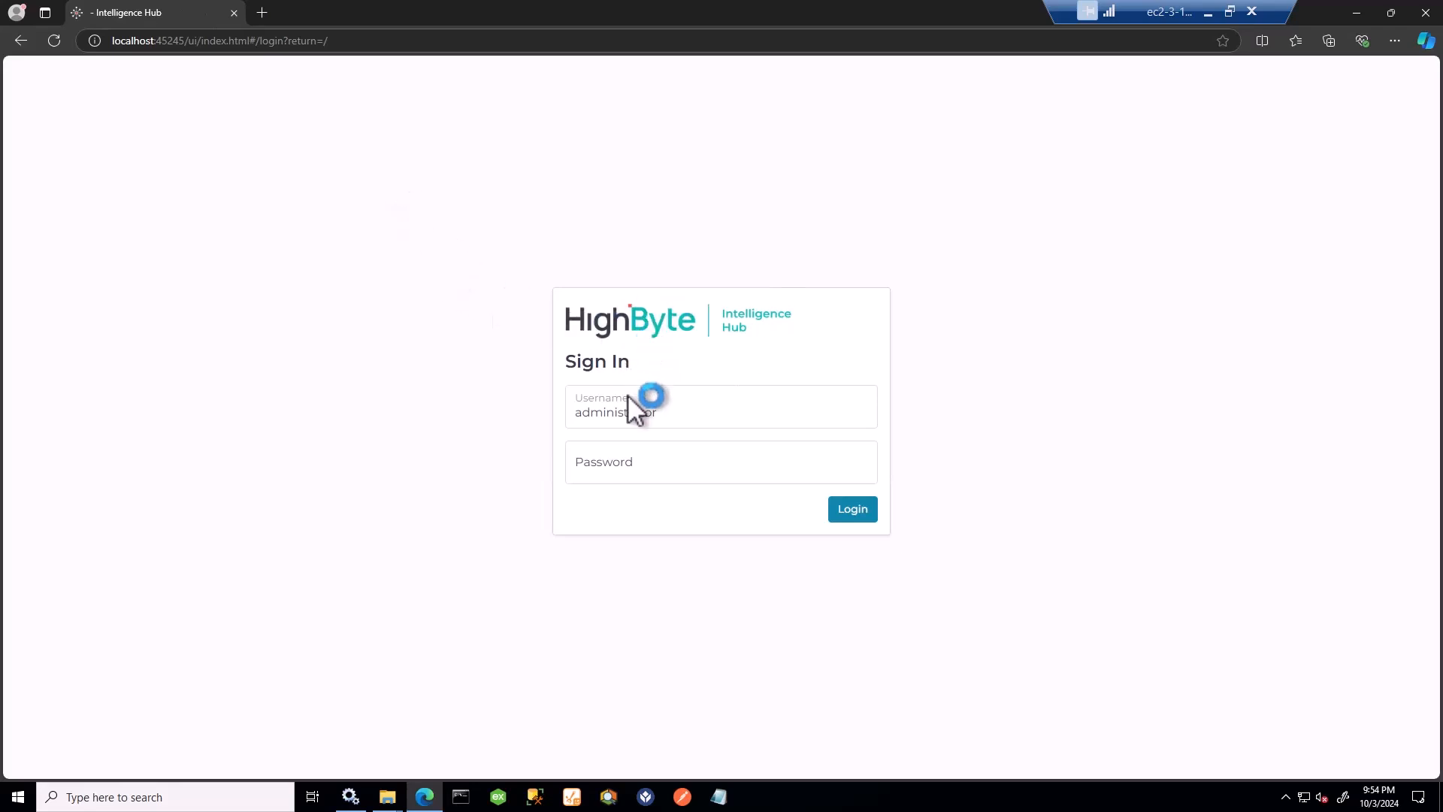
pyautogui.click(855, 509)
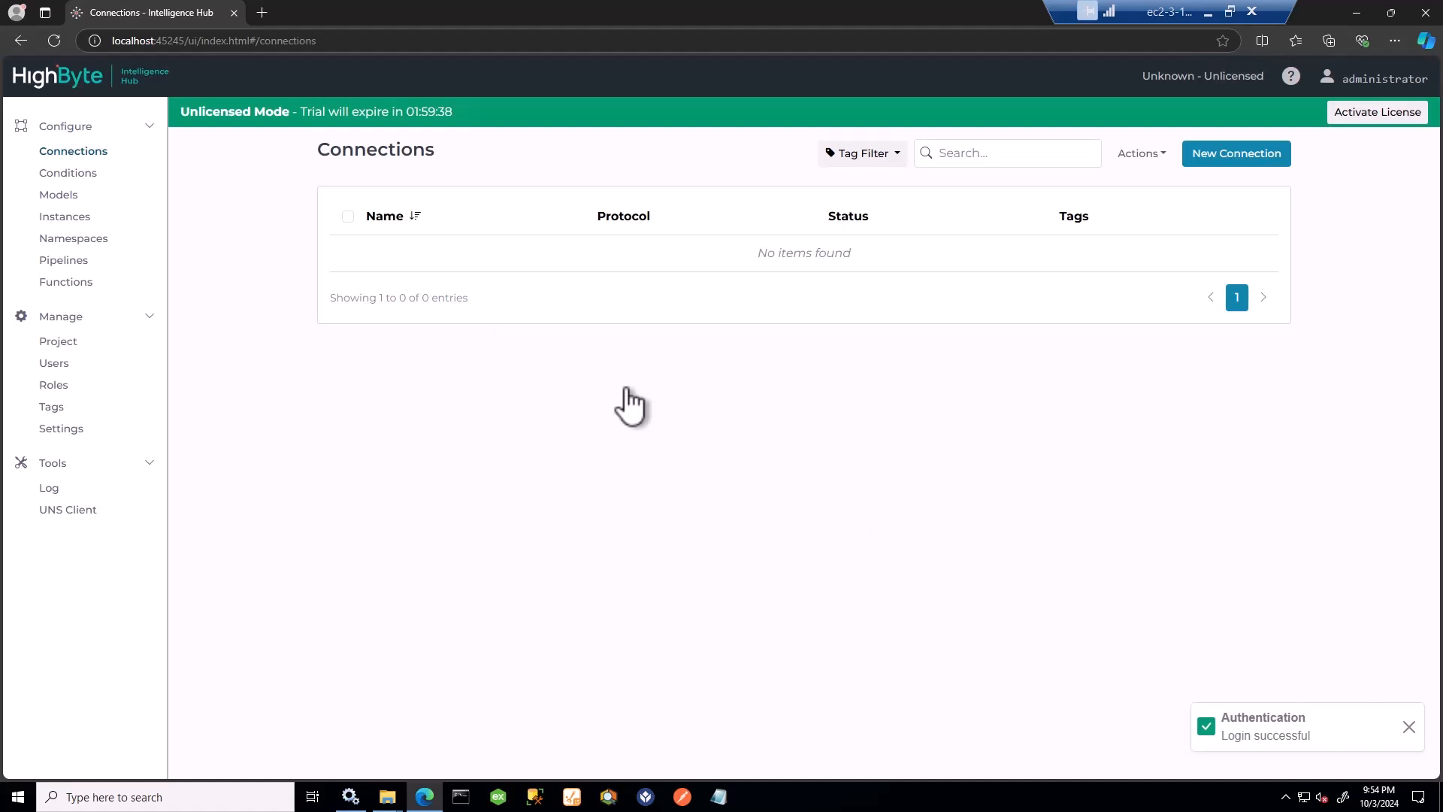
# Step: Open the administrator user's details to examine the password and role settings
pyautogui.click(69, 364)
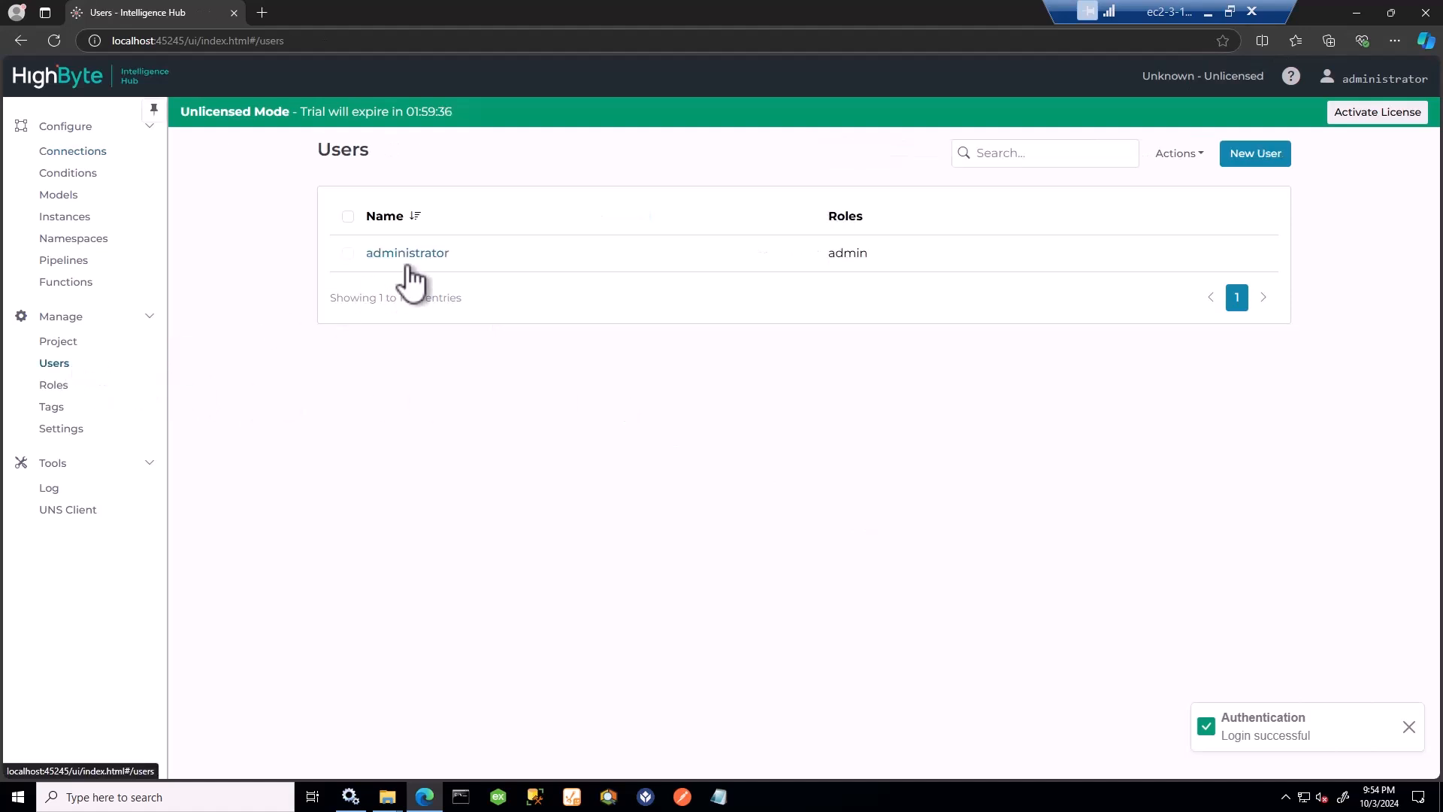
pyautogui.click(436, 256)
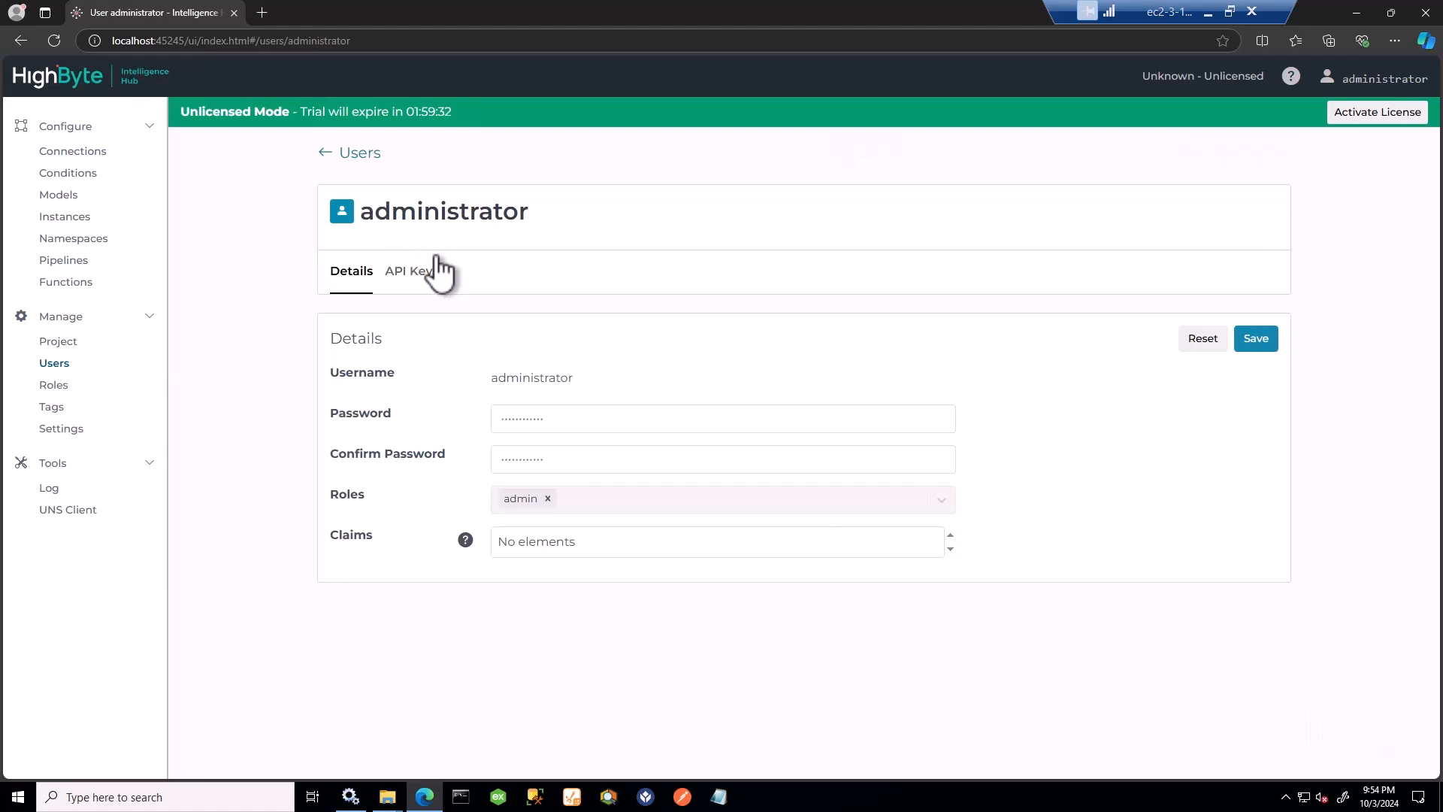
# Step: Import the HighByte .license file from the Downloads folder in the hub's license settings
pyautogui.click(1345, 137)
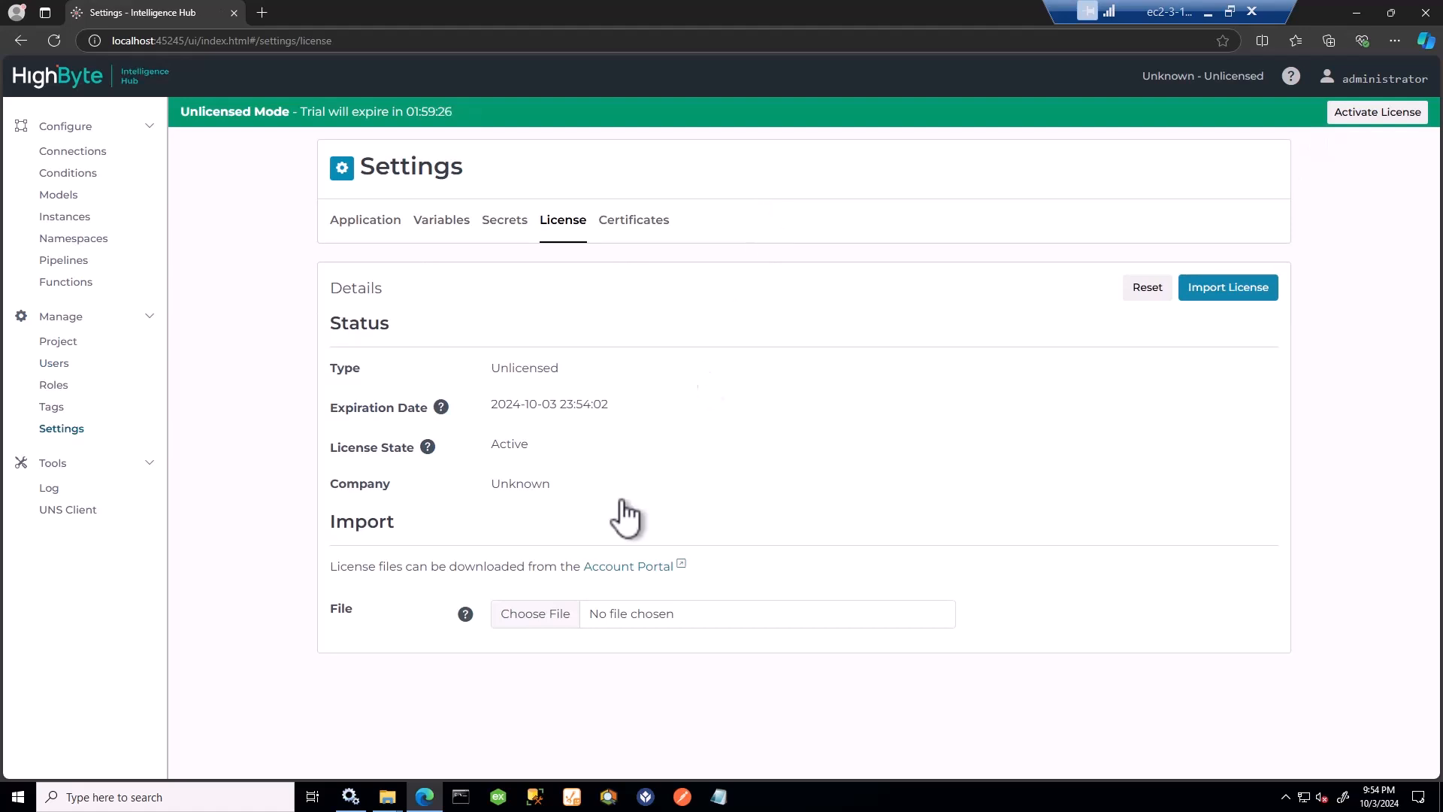
pyautogui.click(534, 614)
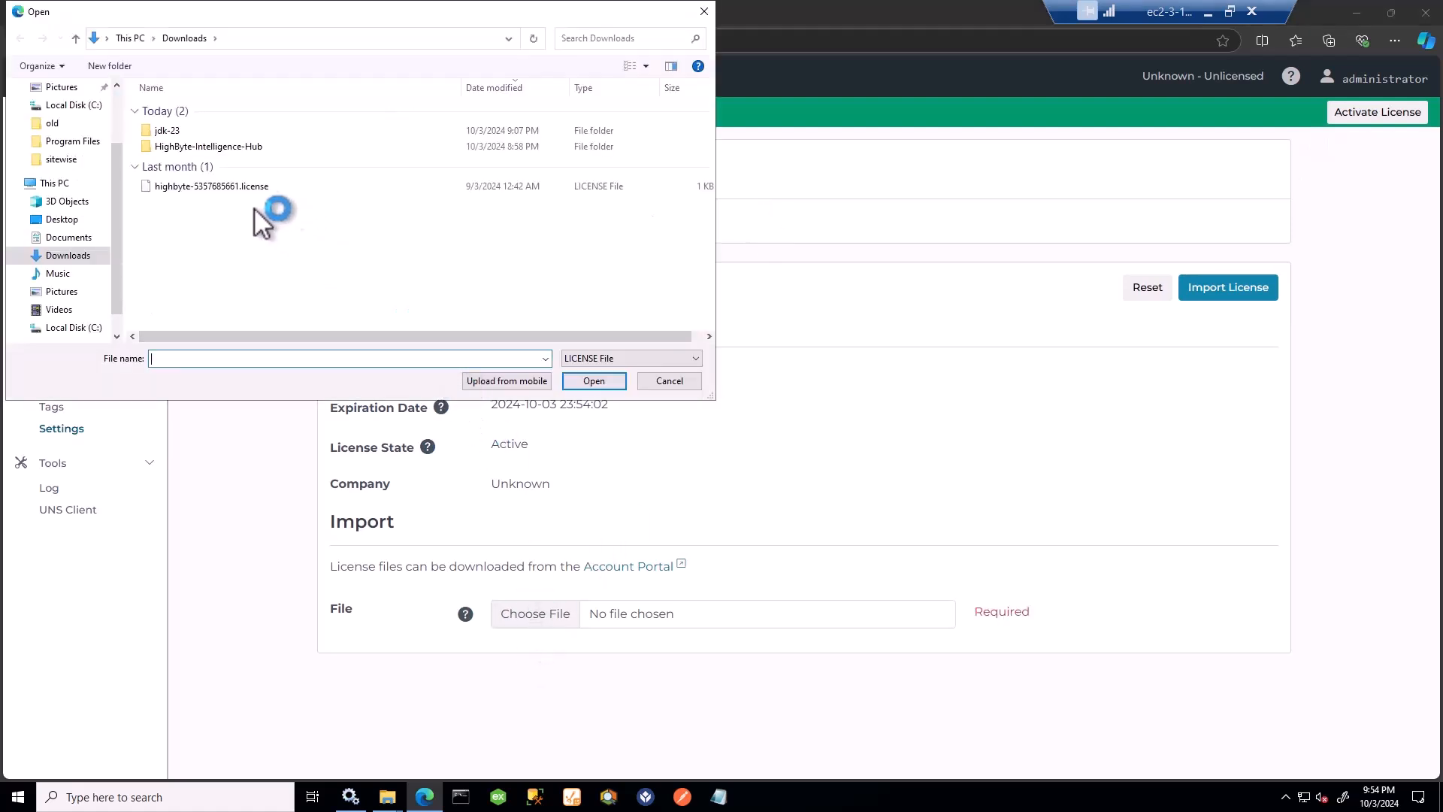
pyautogui.click(248, 186)
pyautogui.click(589, 381)
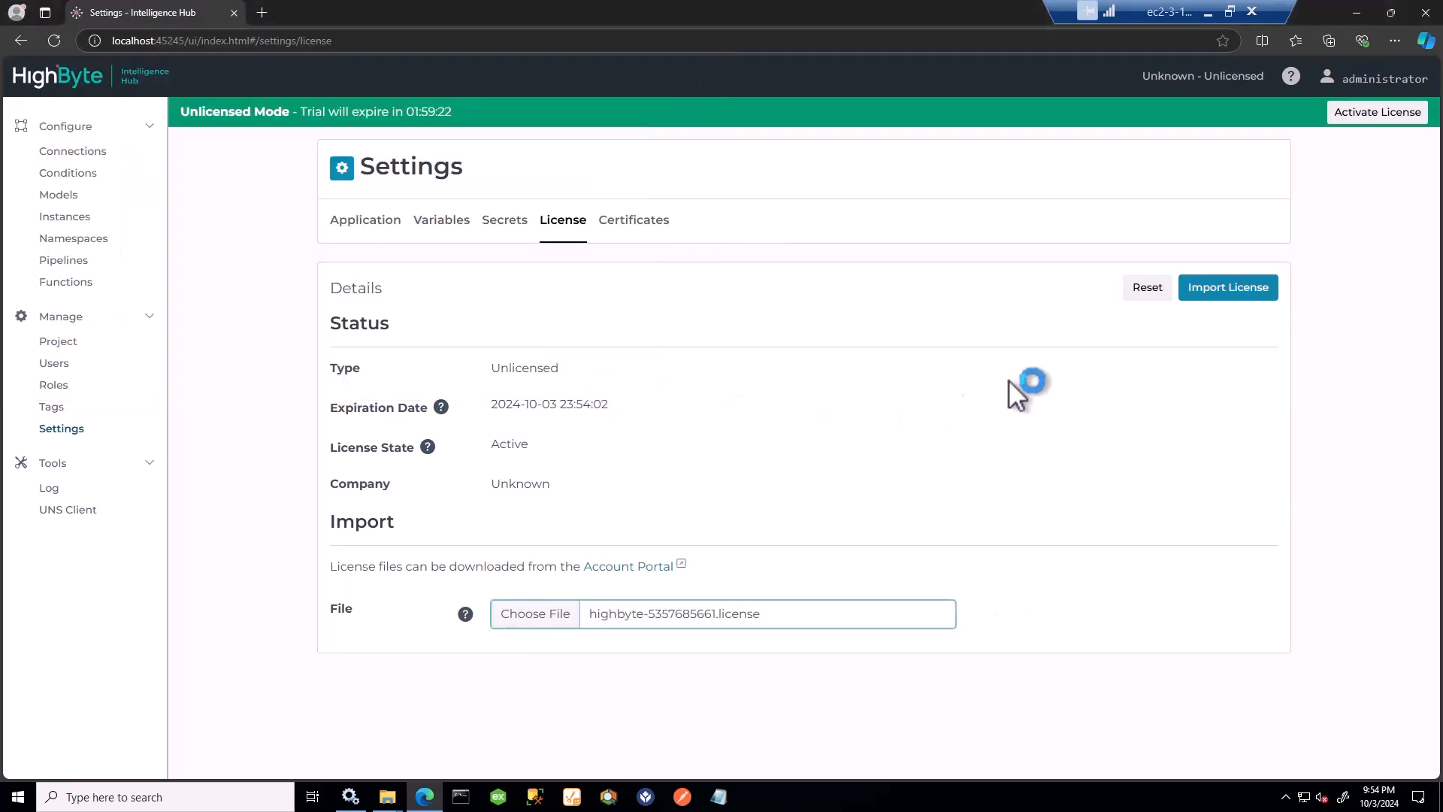
pyautogui.click(1218, 287)
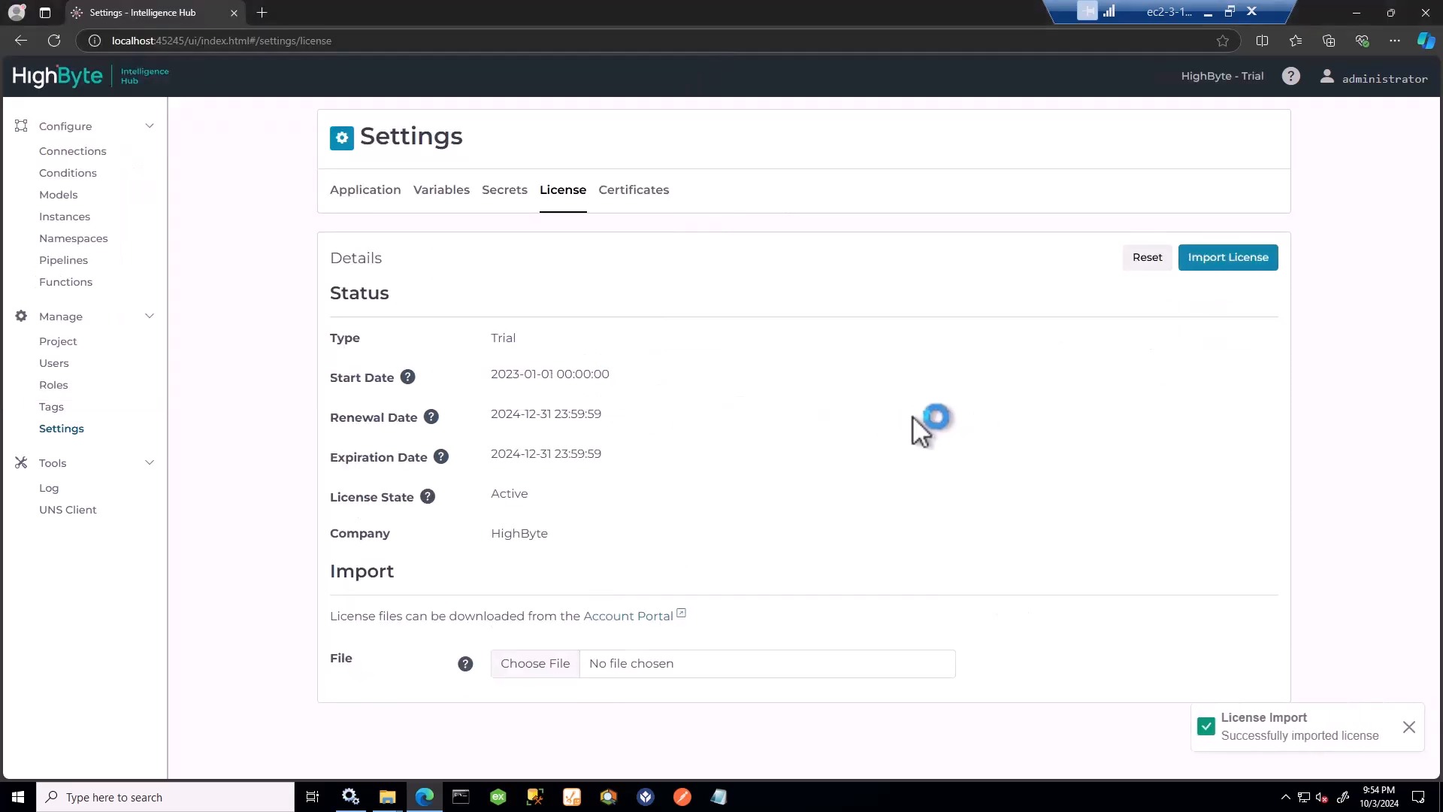